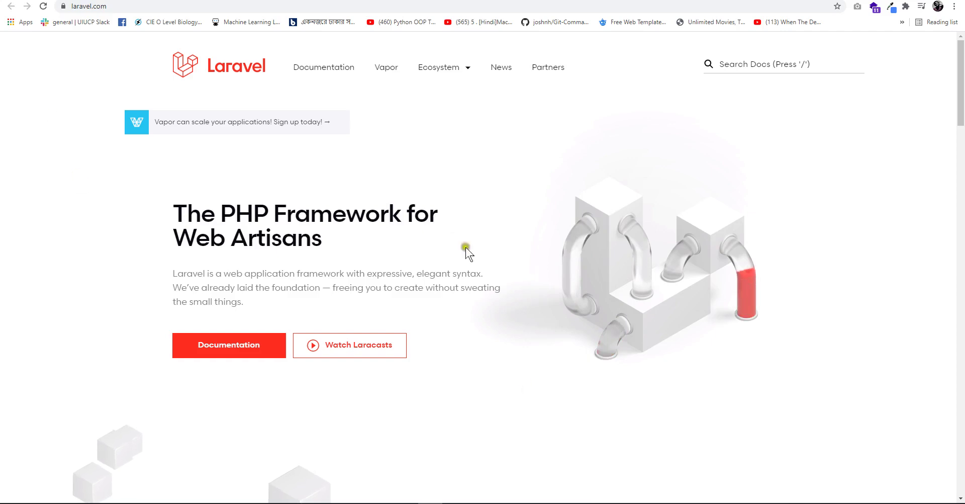
- Switch to Notepad, head the note with "2ways", and return to the Laravel website
key("alt+Tab")
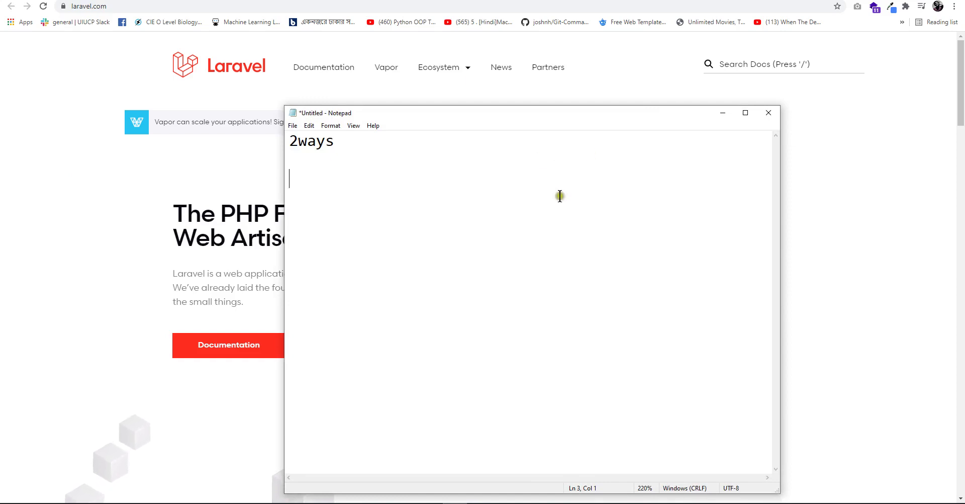
left_click_drag(352, 150, 287, 146)
key("alt+Tab")
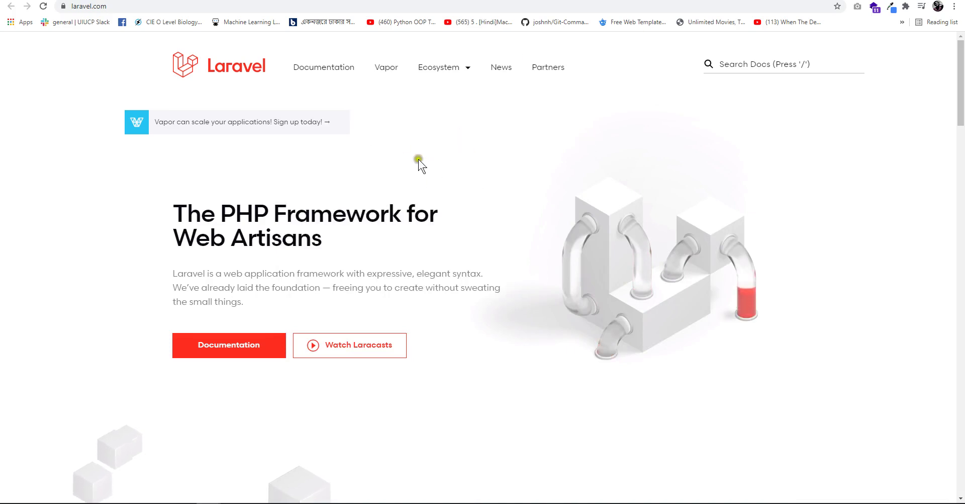
- Open the Installation page of the Laravel 8.x documentation and examine its Installation Via Composer section
left_click(341, 81)
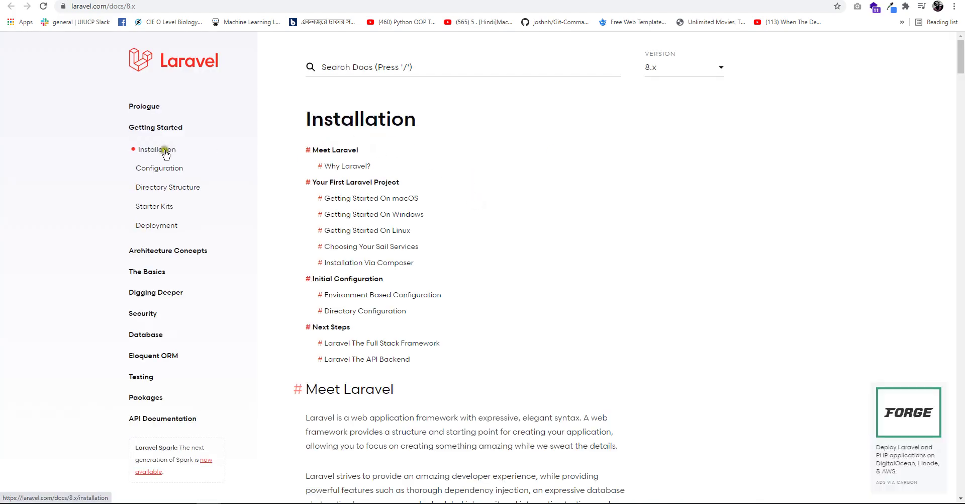
left_click(179, 149)
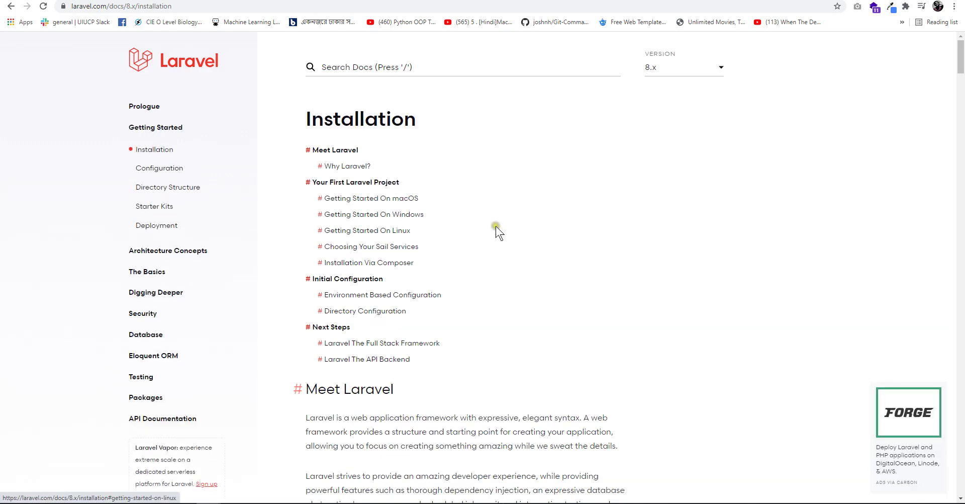
scroll(503, 267, "down", 6)
scroll(510, 263, "down", 15)
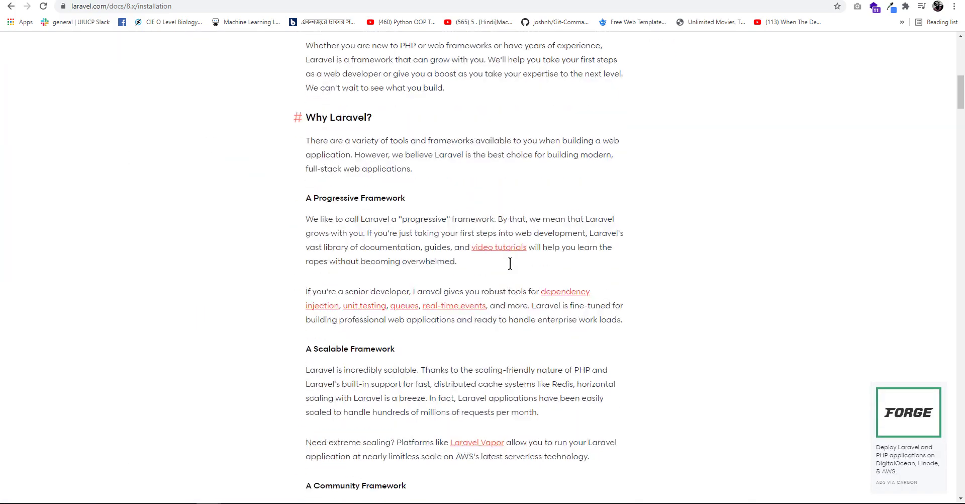
scroll(510, 264, "down", 20)
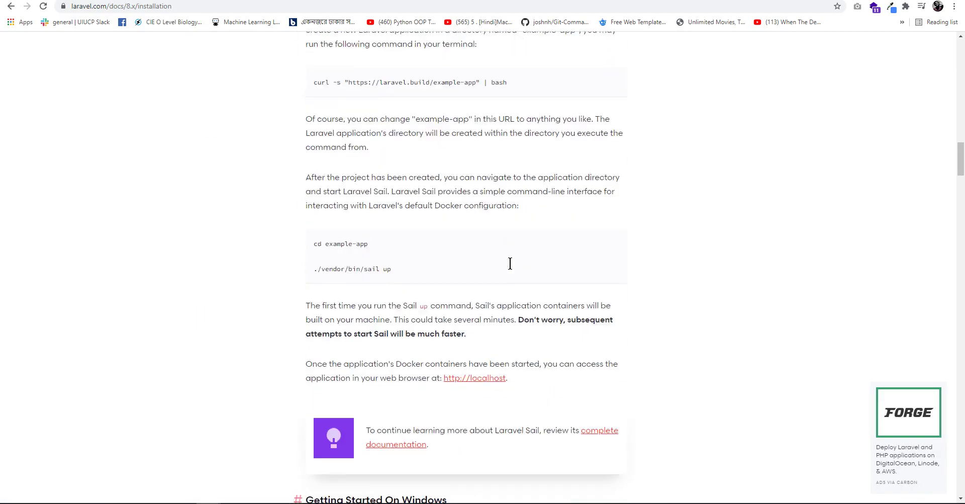
scroll(509, 263, "down", 13)
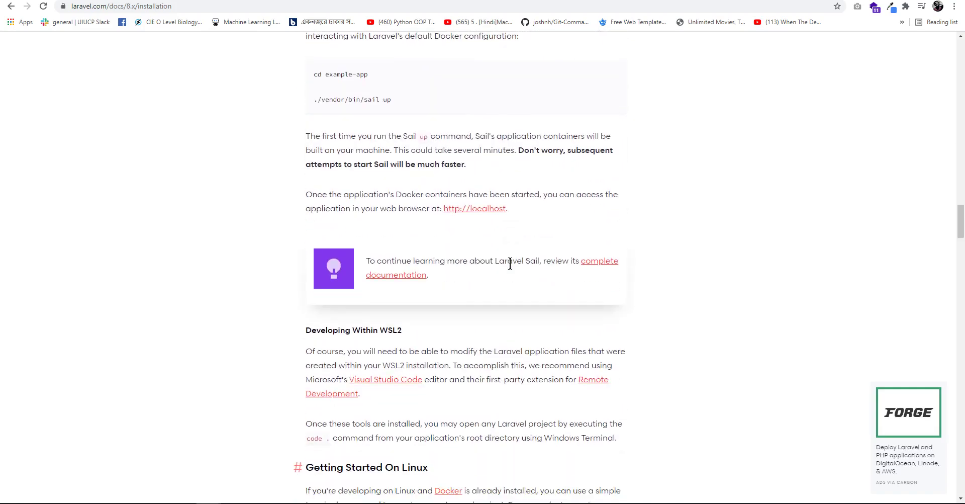
scroll(514, 267, "down", 10)
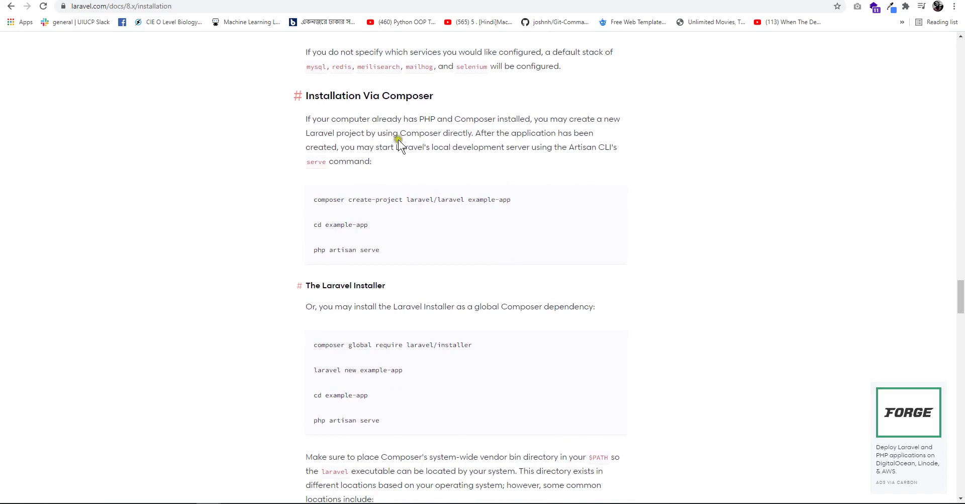
scroll(398, 141, "up", 4)
scroll(383, 263, "down", 1)
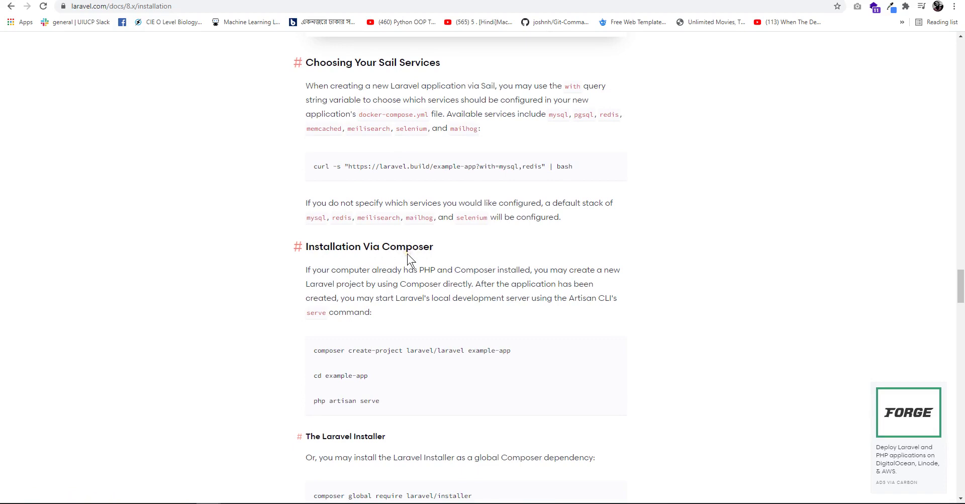
scroll(406, 246, "down", 1)
scroll(407, 246, "down", 1)
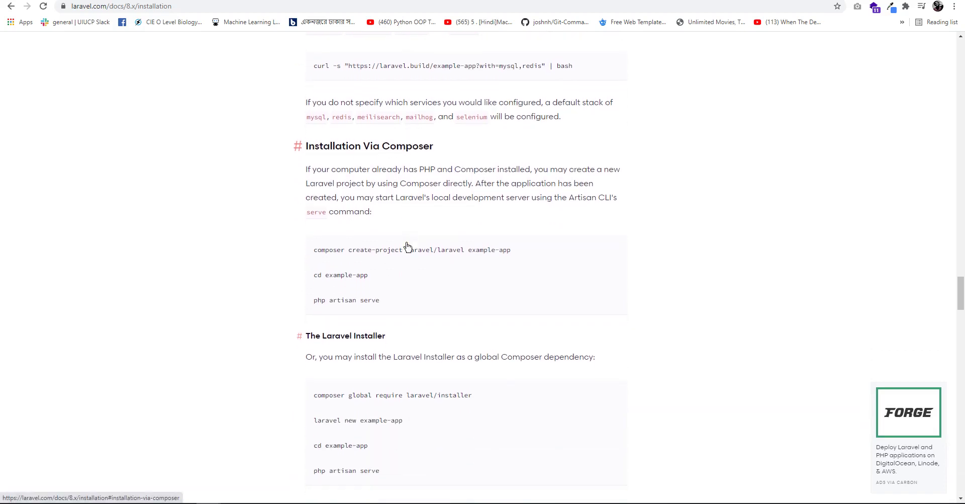
left_click(390, 155)
- List "1. via composer" and "2. via laravel installer" in the Notepad note, and move its window off the documentation's install commands
key("alt+Tab")
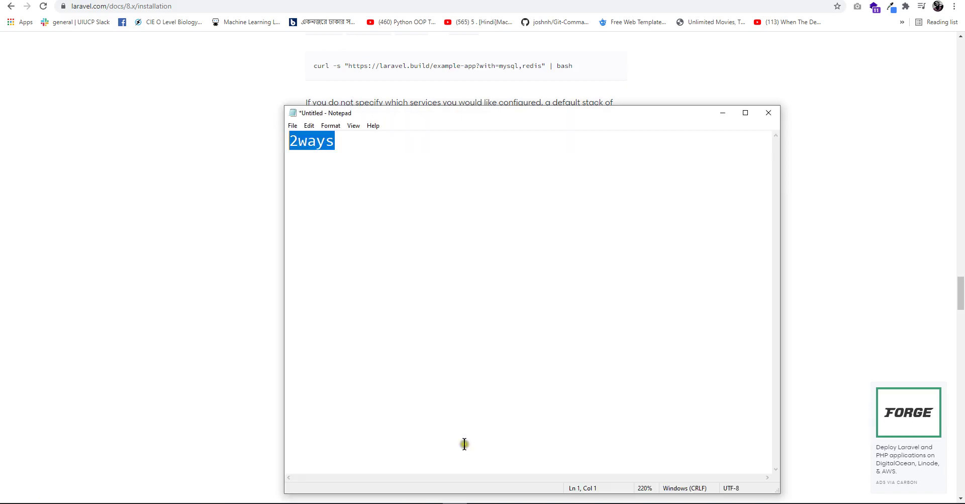
left_click(384, 140)
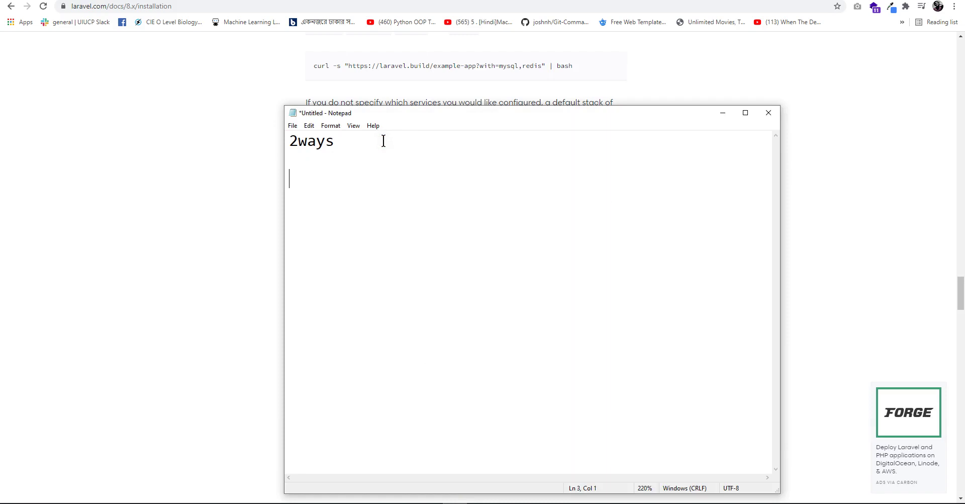
type("1. via composer")
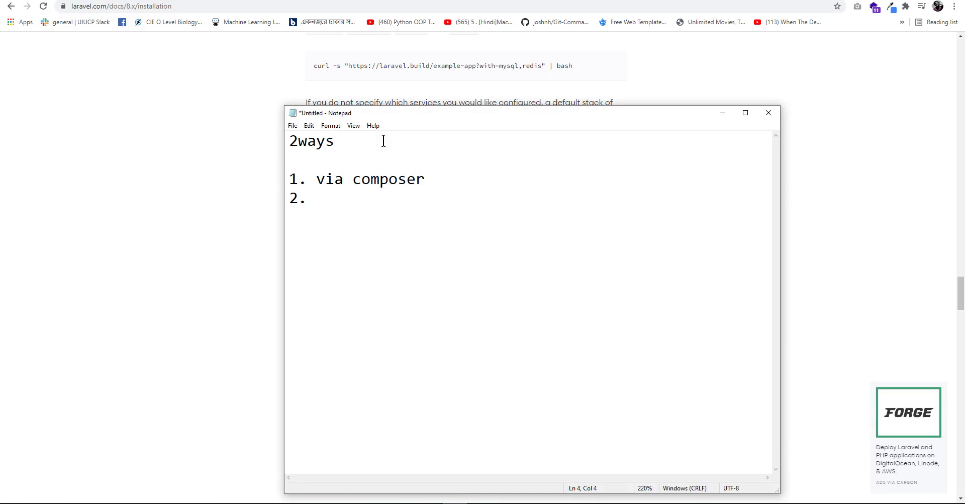
type("talle")
left_click_drag(419, 118, 635, 98)
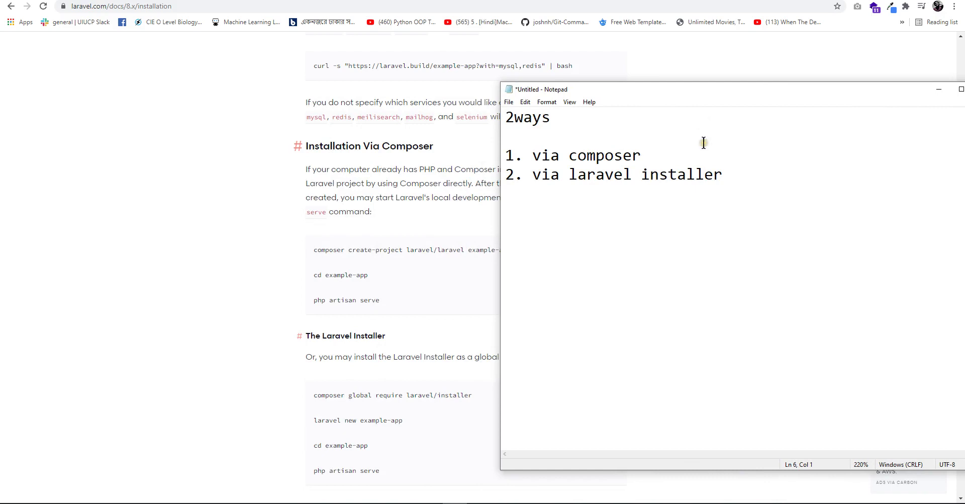
- Review the two noted installation methods against the documentation's Composer and Laravel Installer commands, and minimize Notepad
left_click_drag(727, 176, 521, 175)
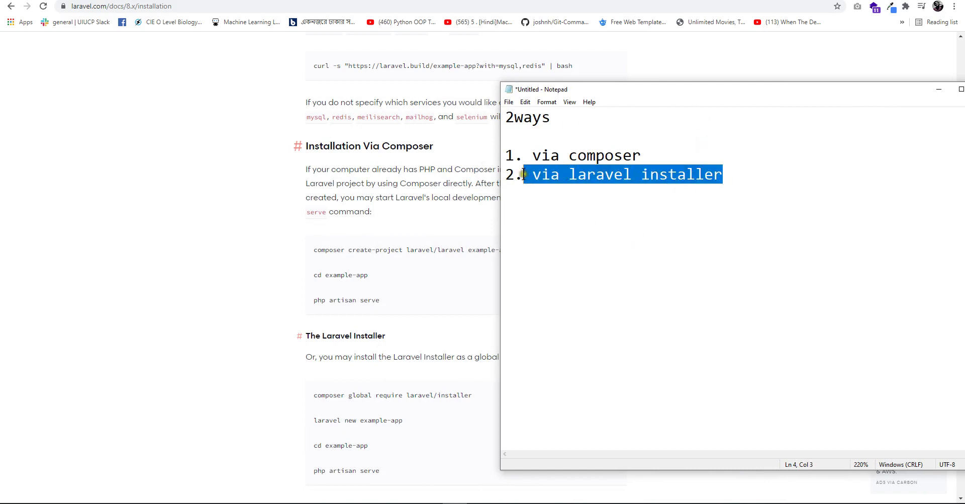
left_click_drag(568, 174, 739, 182)
left_click(642, 156)
left_click_drag(645, 158, 506, 155)
left_click_drag(569, 156, 643, 158)
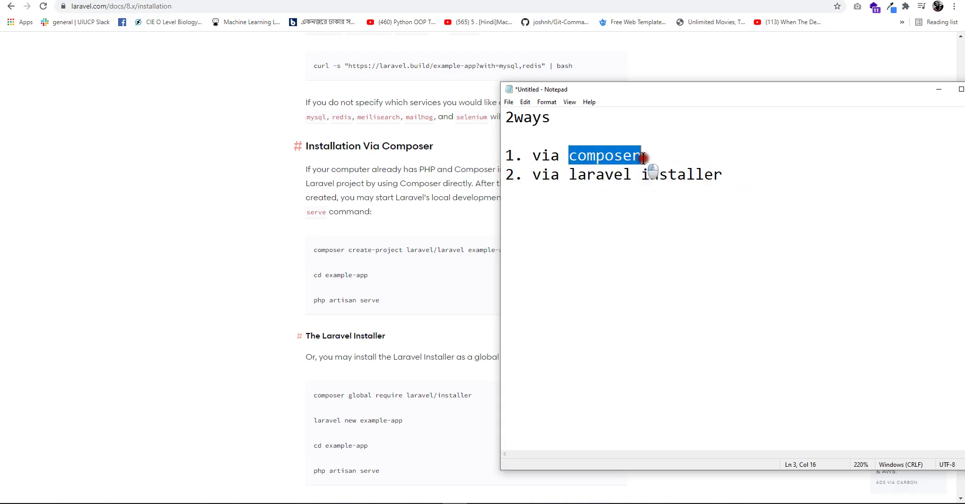
left_click(644, 162)
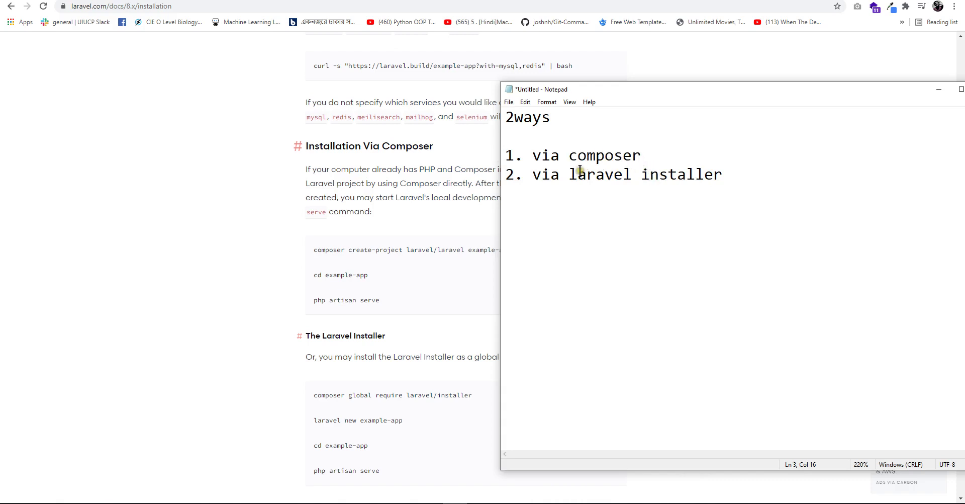
left_click_drag(568, 173, 748, 183)
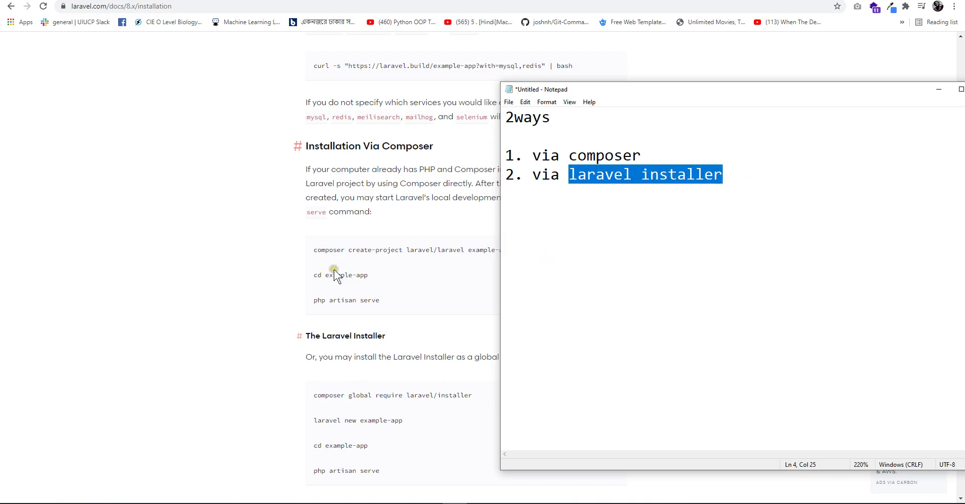
scroll(334, 269, "down", 2)
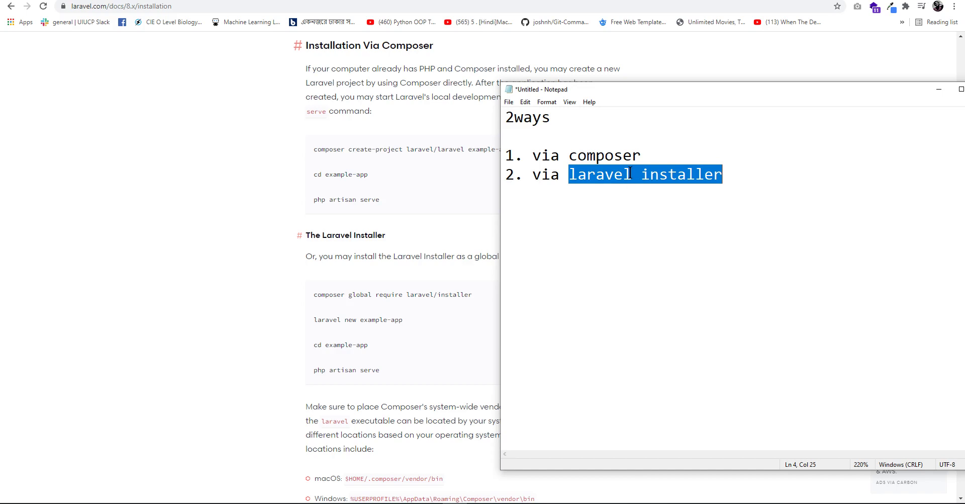
left_click(626, 181)
left_click_drag(570, 176, 748, 168)
left_click(934, 88)
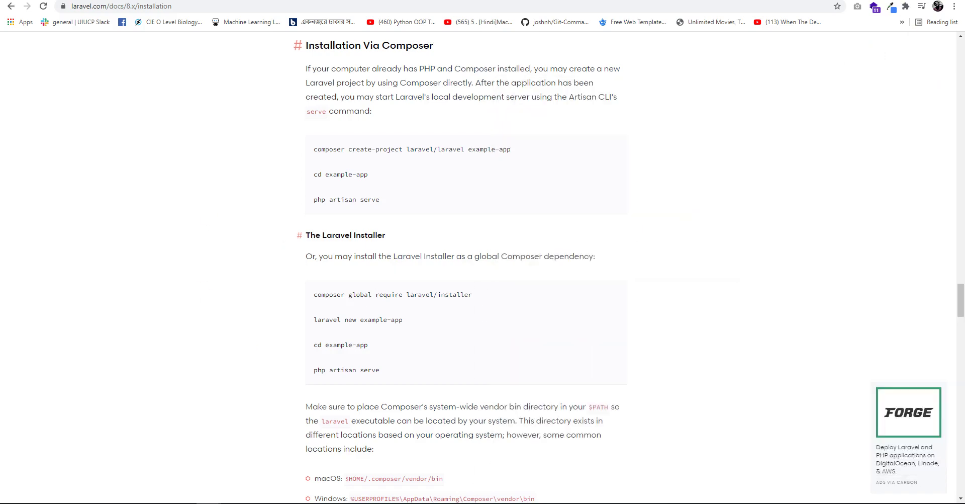
- Switch to File Explorer and open the htdocs folder inside C:\xampp2
key("super+d")
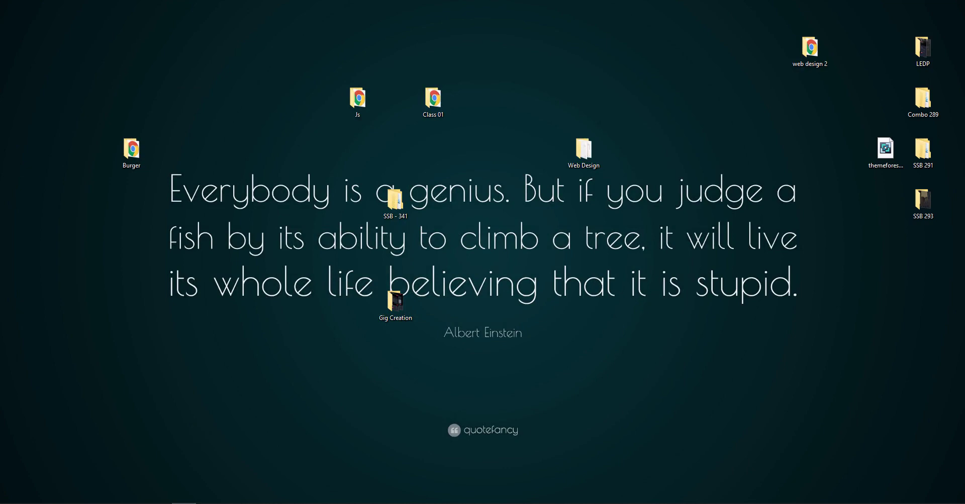
key("alt+Tab")
double_click(191, 218)
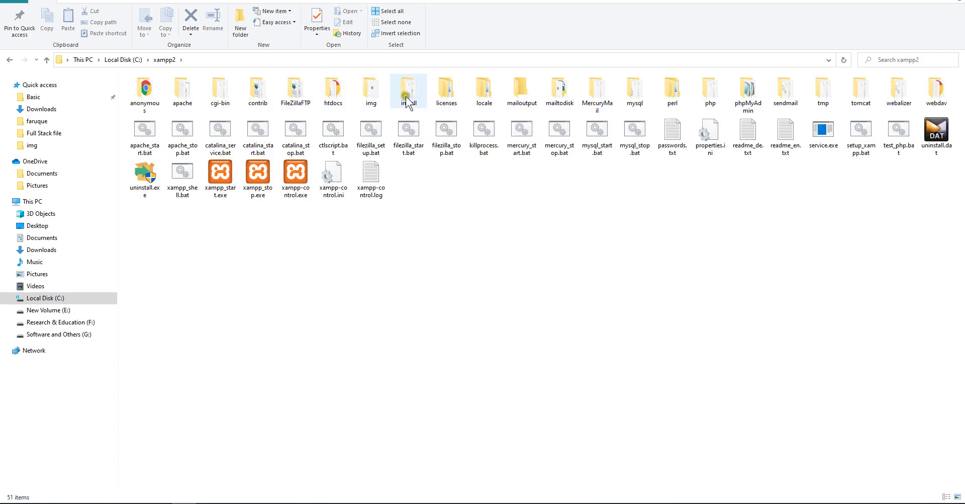
double_click(346, 91)
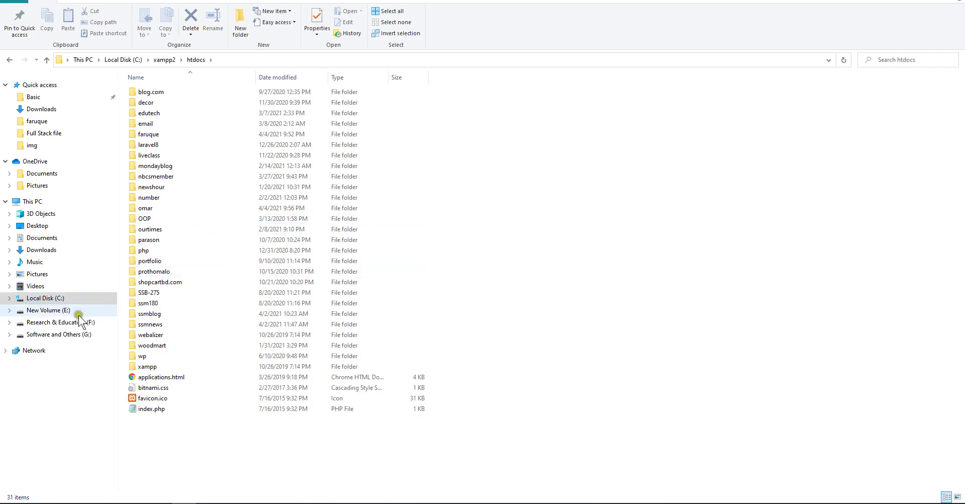
- Look through the Desktop and New Volume (E:) locations, and return to C:\xampp2\htdocs
left_click(51, 227)
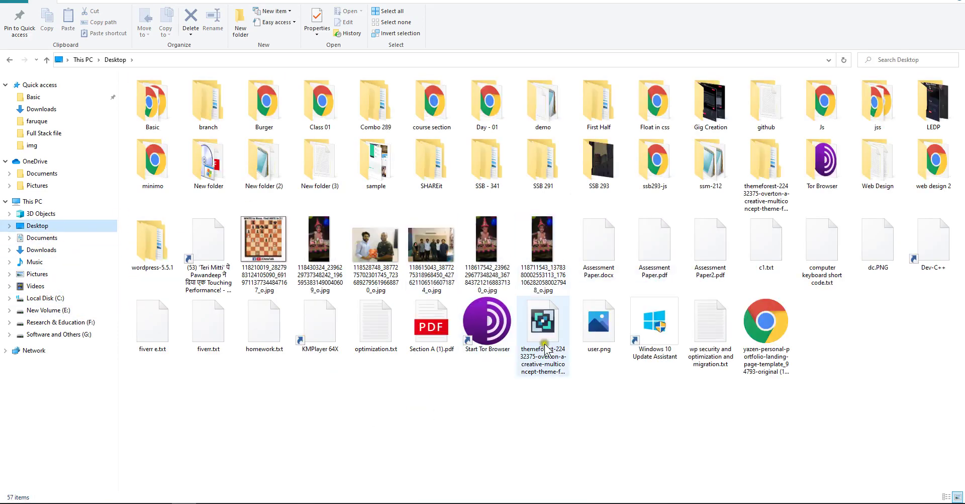
left_click(53, 310)
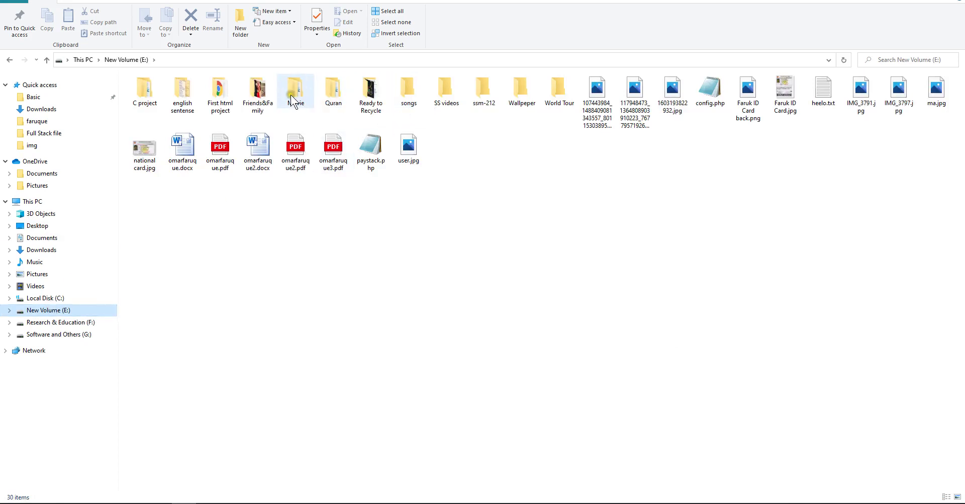
left_click(80, 296)
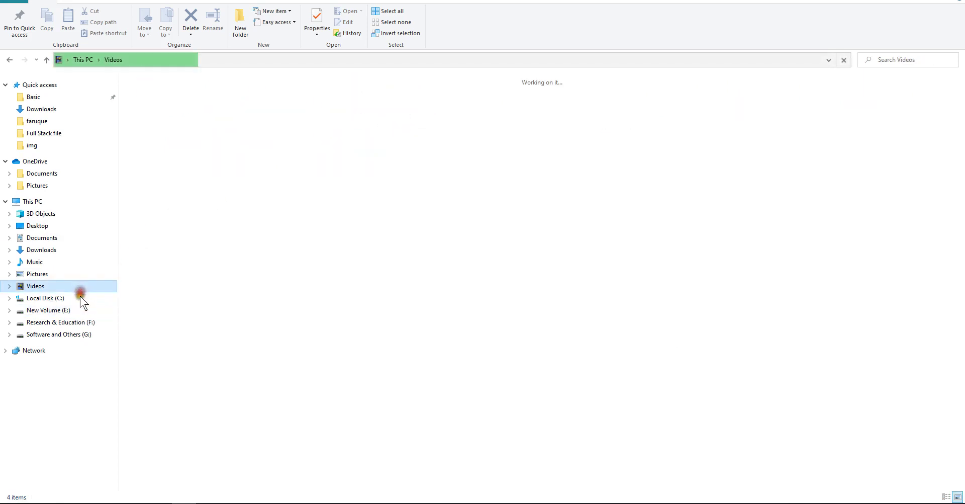
double_click(196, 220)
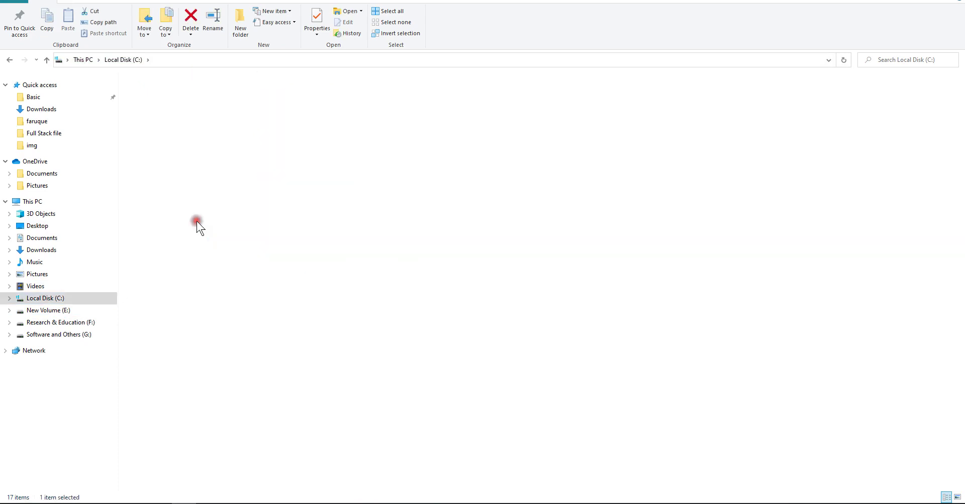
double_click(346, 112)
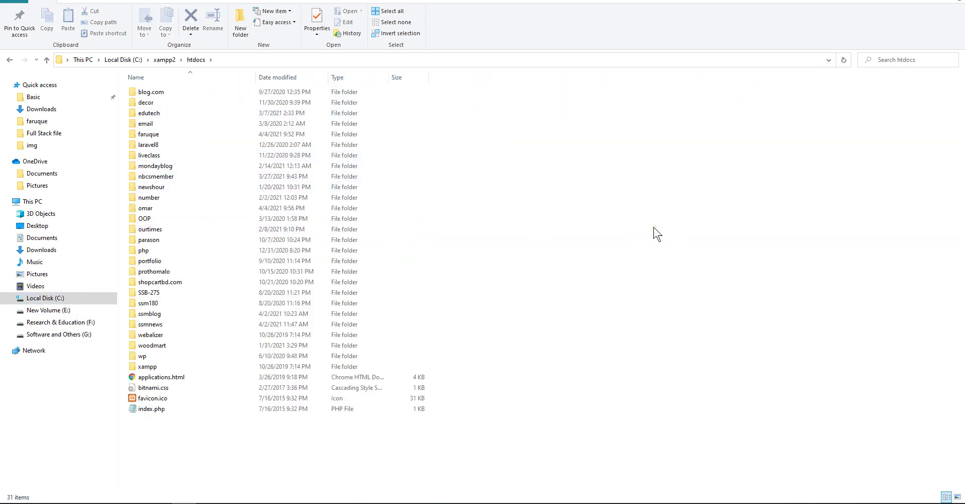
- Open Git Bash in the htdocs folder and start a Command Prompt as well
right_click(608, 284)
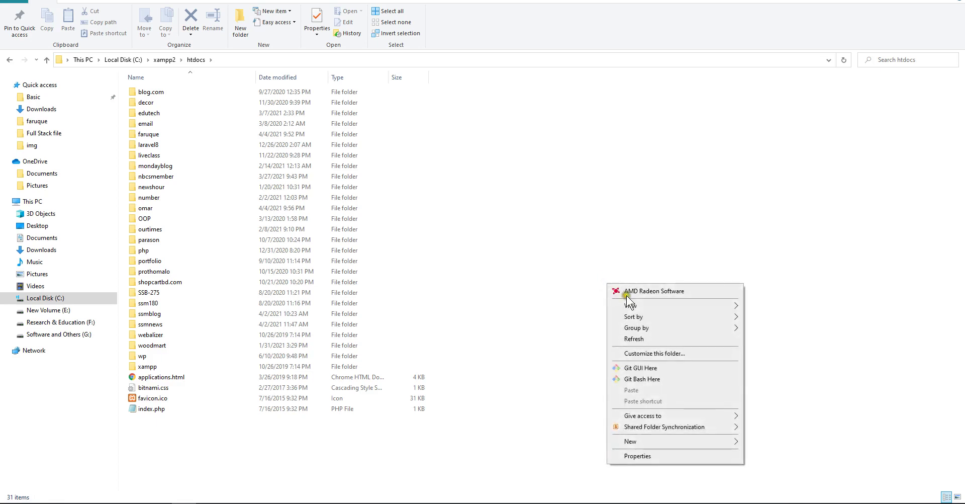
left_click(651, 382)
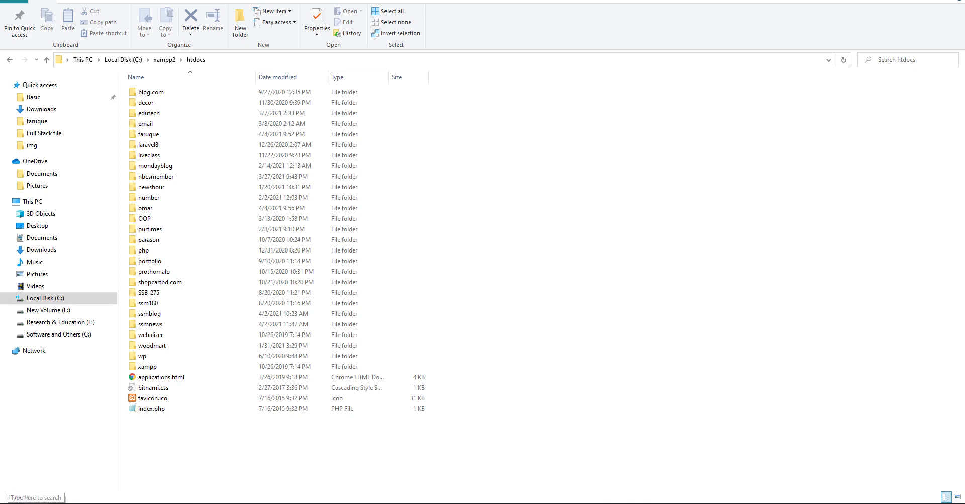
left_click(11, 497)
type("cmd")
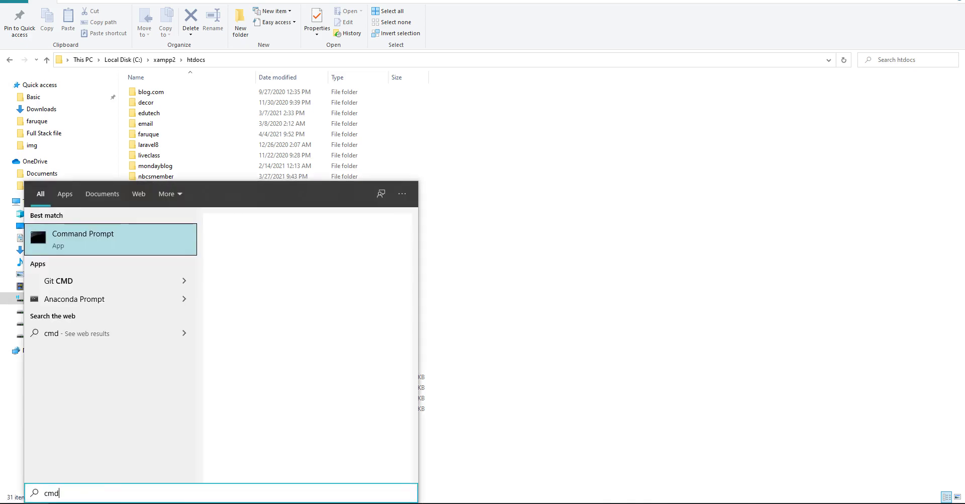
left_click(88, 245)
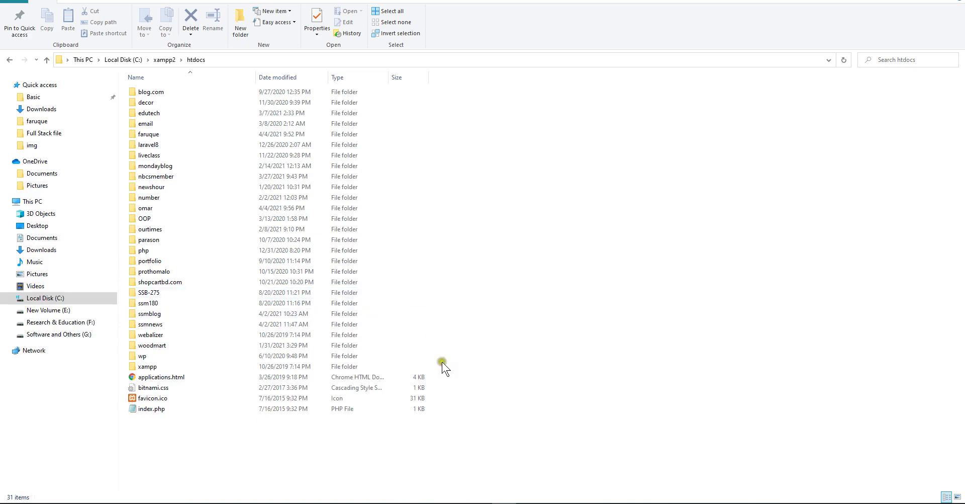
- Arrange the Command Prompt and Git Bash windows over File Explorer, with the Command Prompt in front
left_click(504, 470)
left_click_drag(166, 75, 540, 161)
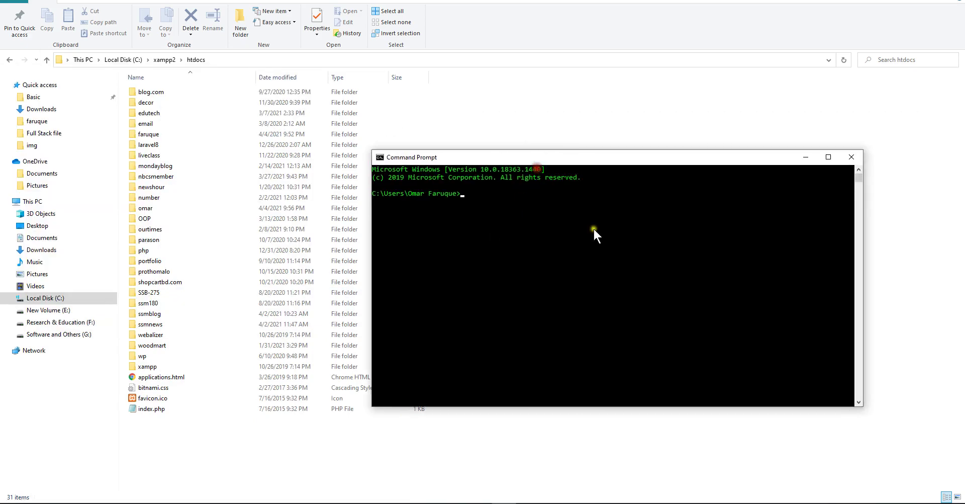
left_click_drag(159, 93, 370, 125)
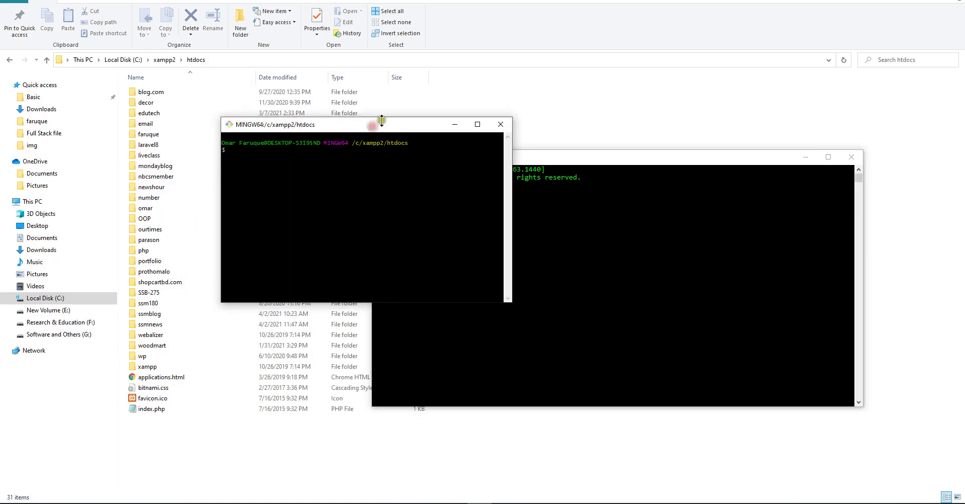
left_click(739, 160)
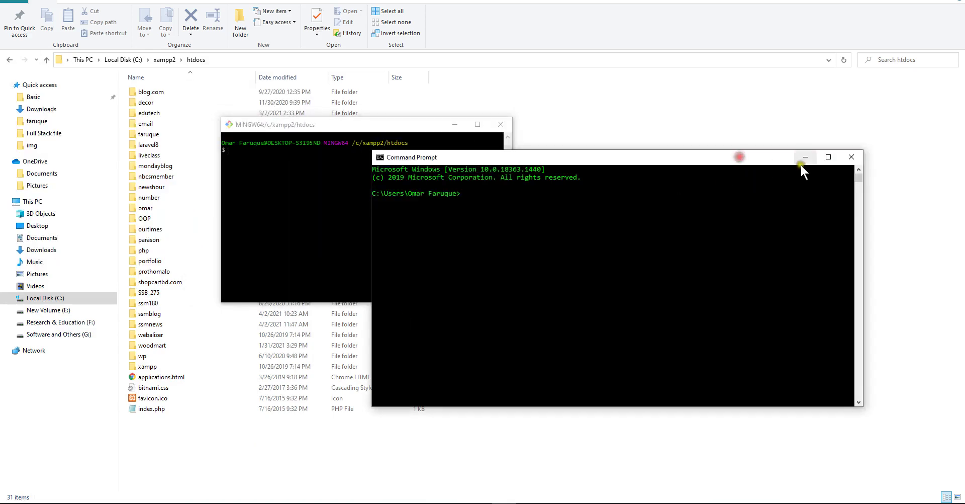
- Close the Command Prompt and minimize every window except Git Bash
left_click(851, 156)
left_click_drag(365, 131, 567, 170)
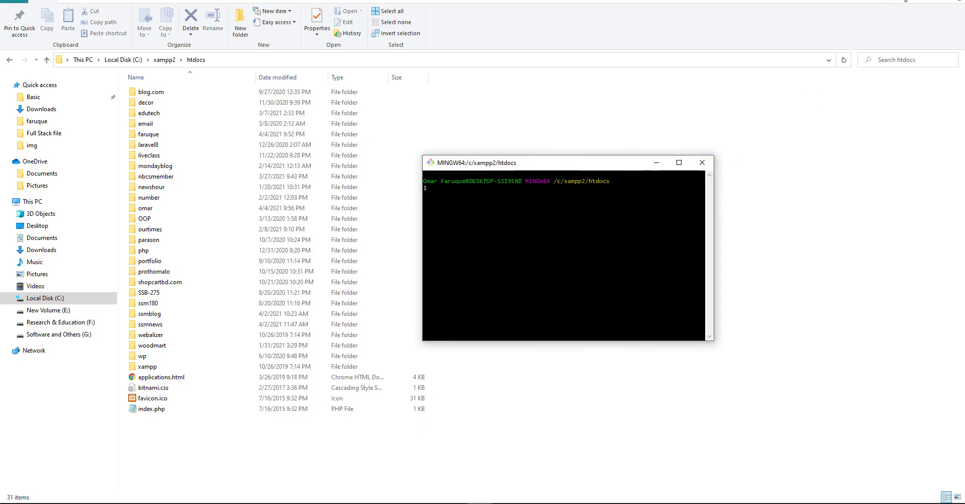
key("super+Home")
- Switch to the Laravel 8.x installation page in Chrome and highlight the composer global require laravel/installer command
left_click(208, 501)
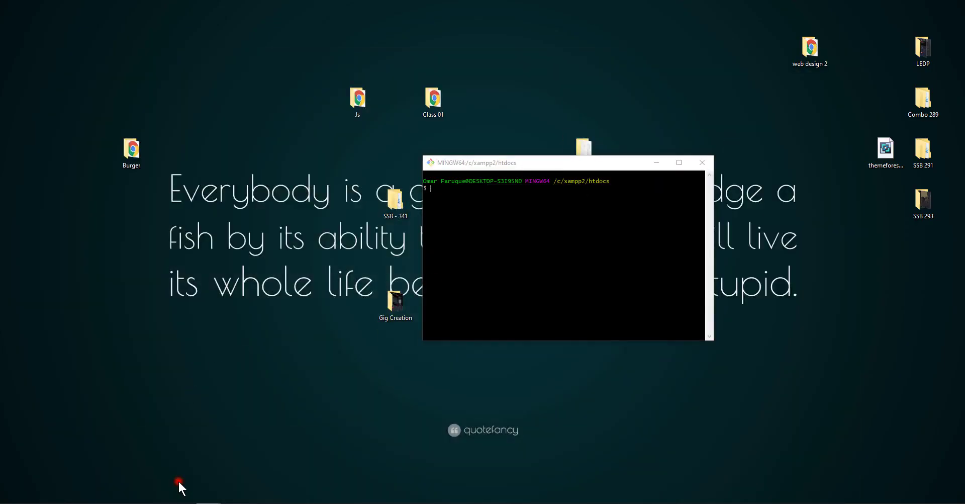
left_click(181, 482)
scroll(379, 241, "down", 2)
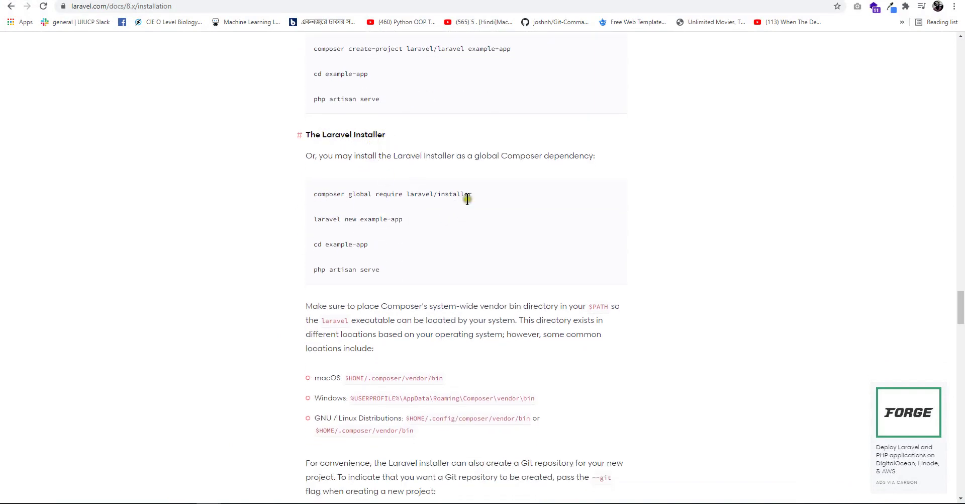
left_click_drag(314, 194, 472, 194)
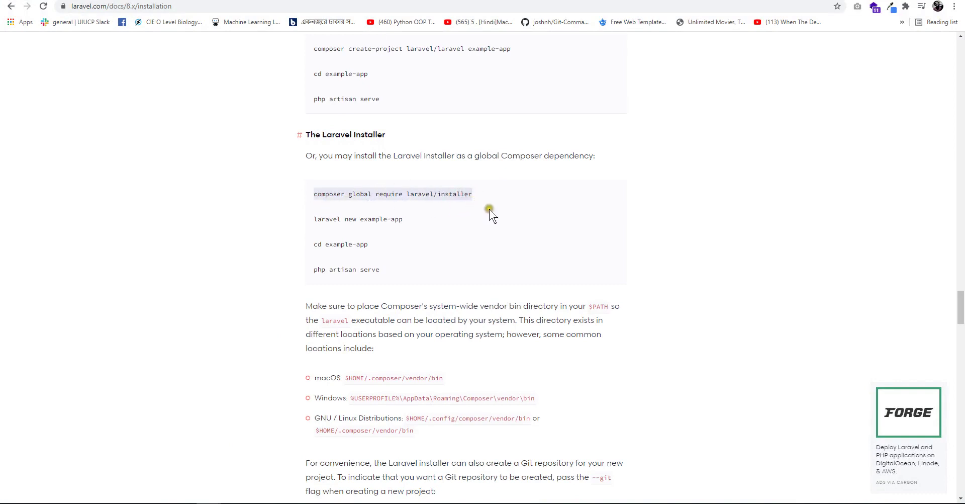
scroll(490, 213, "down", 1)
- Bring Git Bash over the documentation page, enlarge its text, and widen the window, keeping the installer command visible
left_click(482, 502)
left_click_drag(514, 166, 475, 223)
key("ctrl+plus")
key("ctrl+plus")
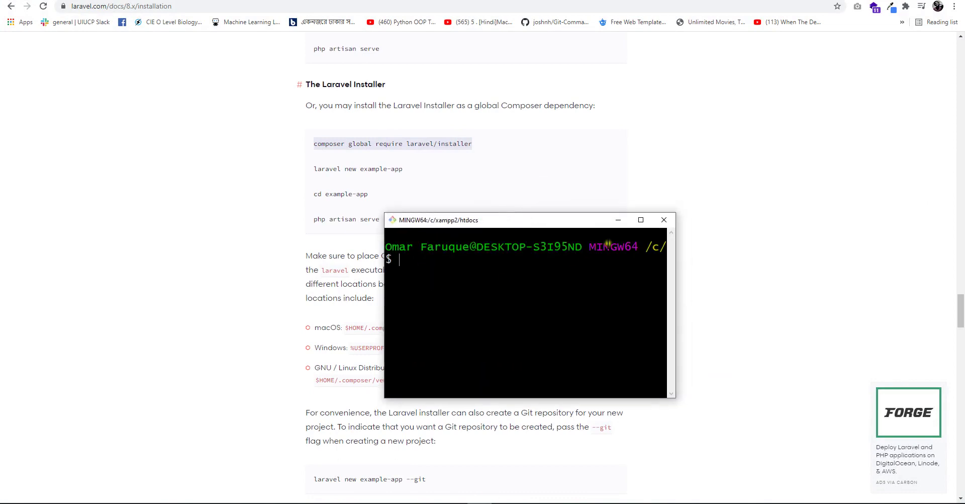
left_click_drag(675, 213, 831, 156)
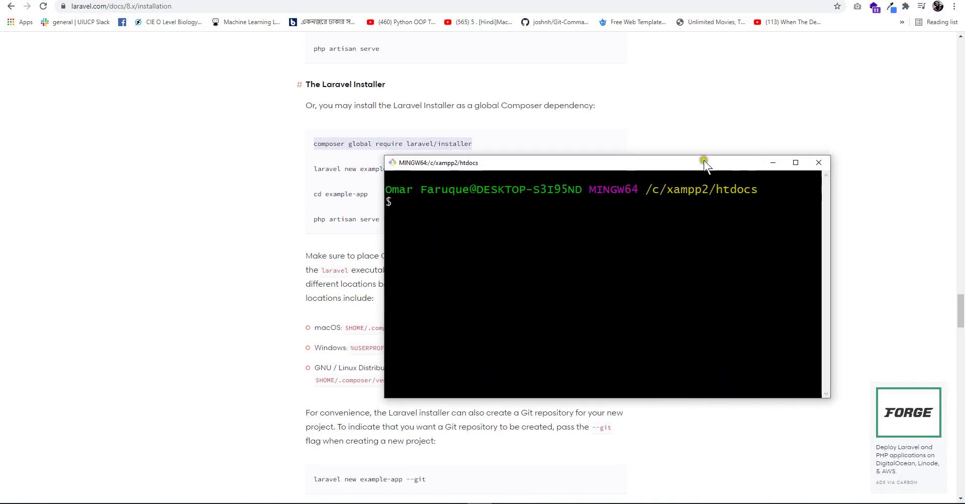
left_click_drag(704, 163, 528, 187)
- Install the Laravel installer globally by running composer global require laravel/installer in Git Bash
type("com[p")
type("poser")
type(" global ")
type("reqy")
type("uire")
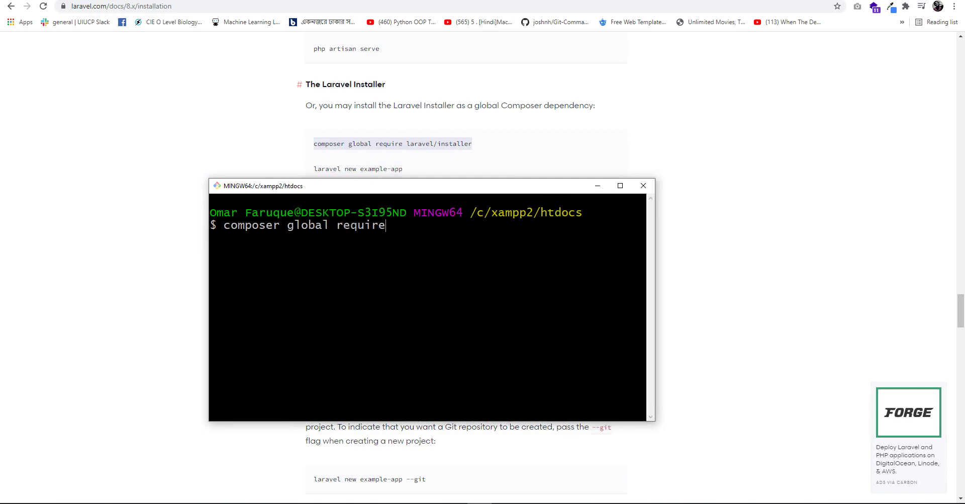
type(" laravel/installer")
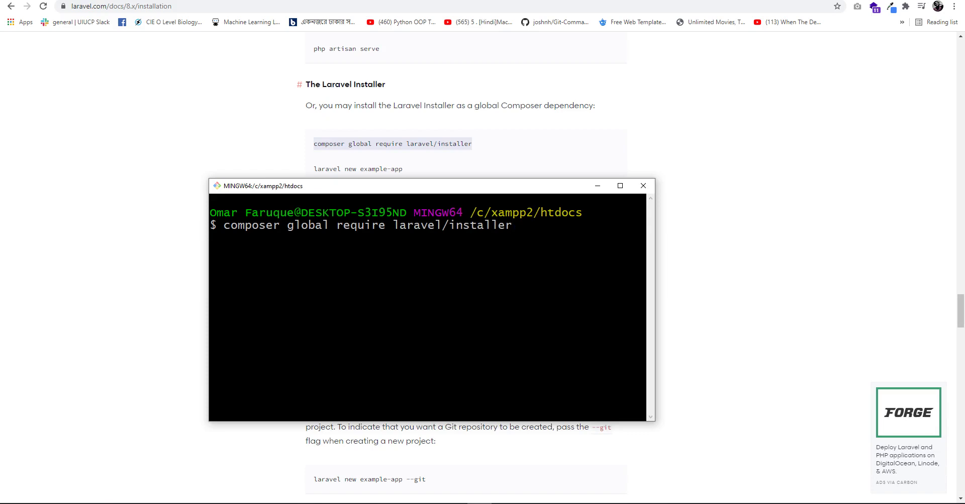
key("Return")
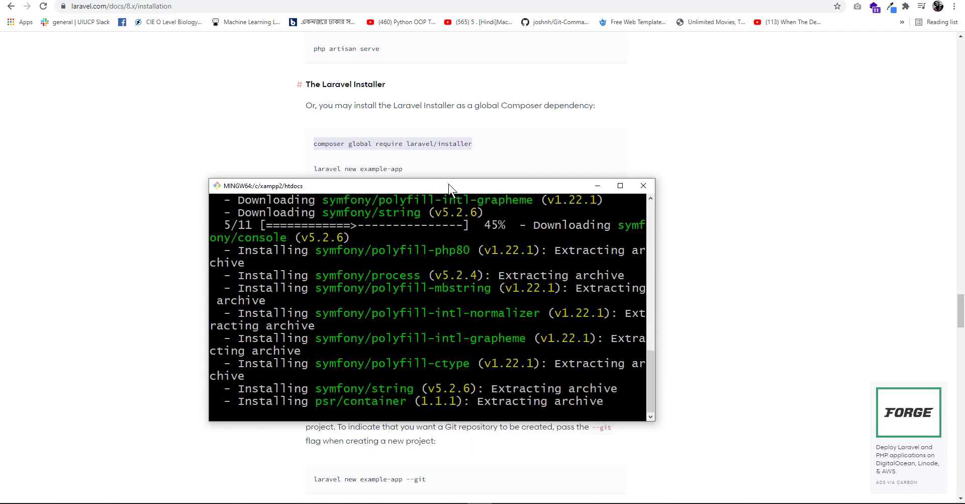
- Create a new Laravel project in htdocs by running laravel new blog in Git Bash
left_click_drag(371, 186, 358, 227)
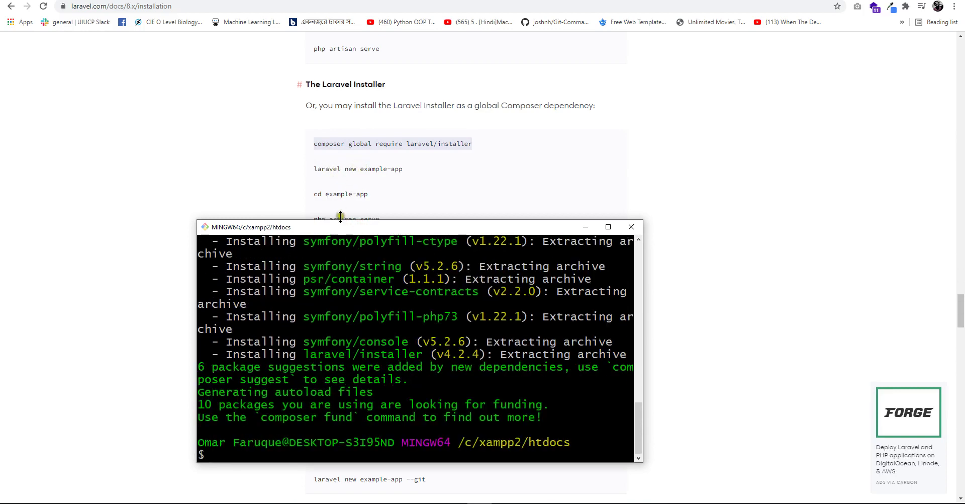
type("laravel new blog")
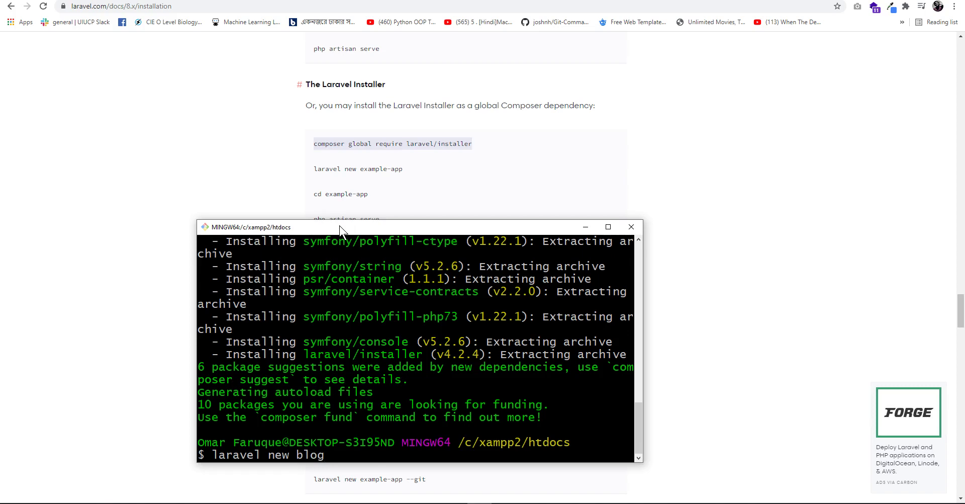
key("Return")
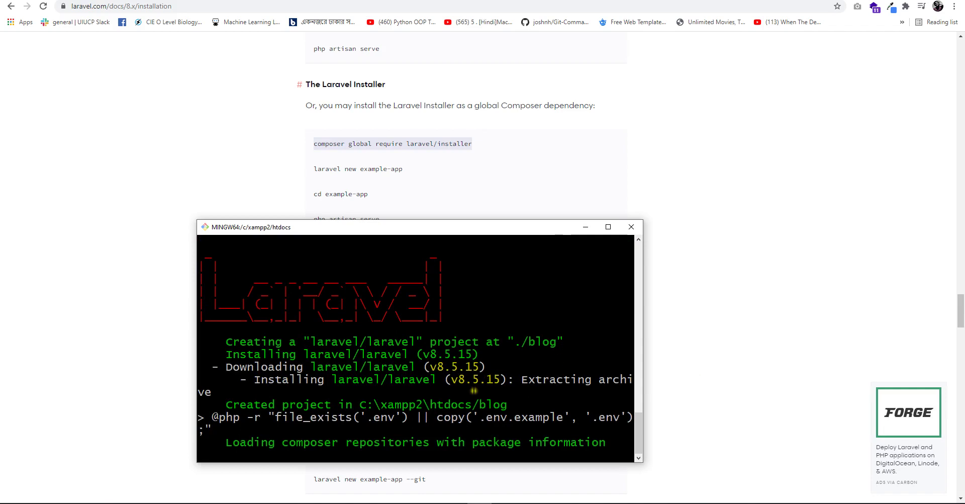
- Look inside the new blog folder in File Explorer, go back to htdocs, and return to the Git Bash window
left_click(177, 495)
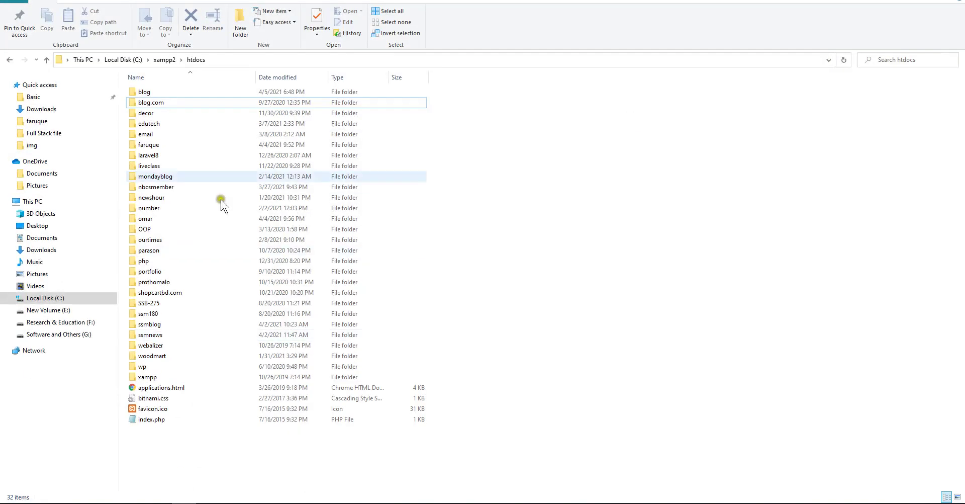
double_click(185, 93)
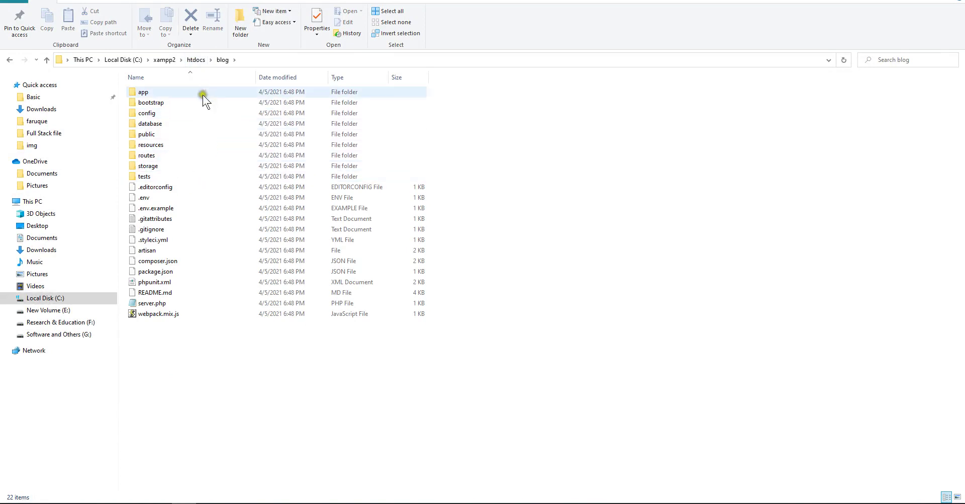
left_click(196, 60)
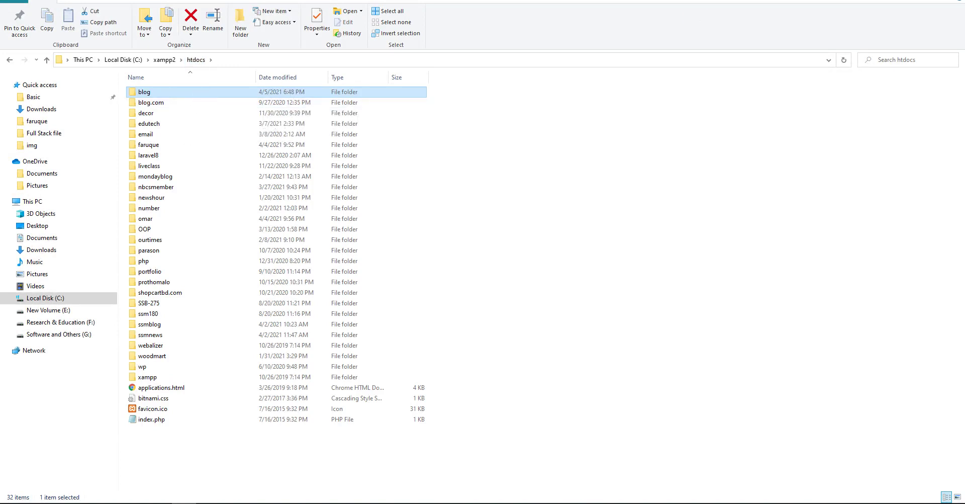
key("alt+Tab")
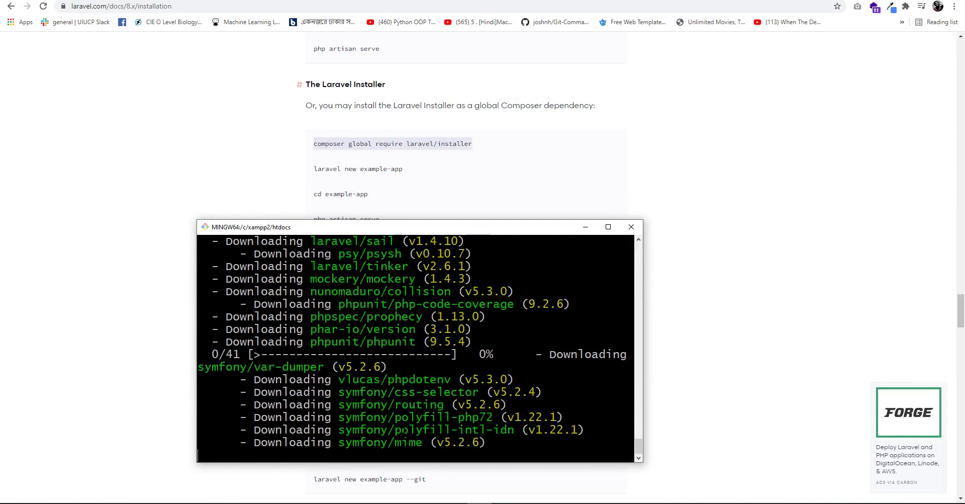
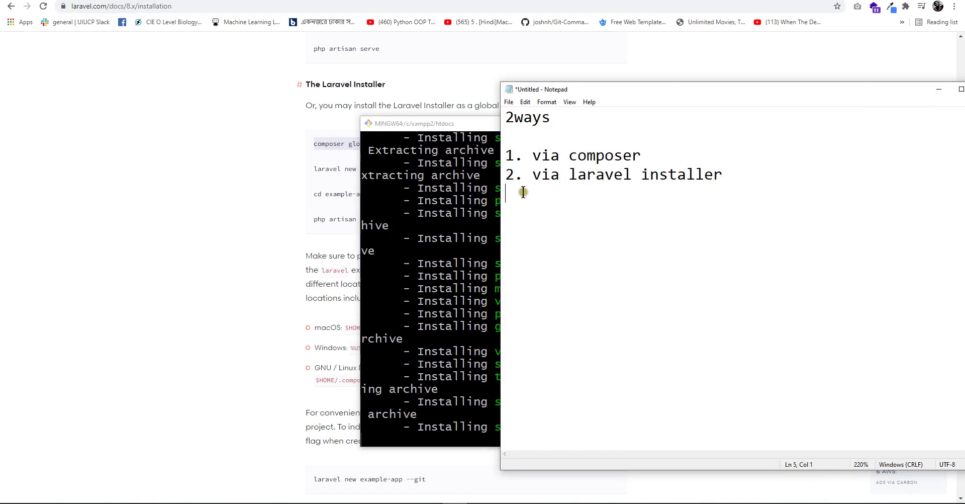
- Highlight the "1. via composer" line in the Notepad notes and bring Git Bash back to the front to follow the installation
left_click_drag(641, 156, 504, 155)
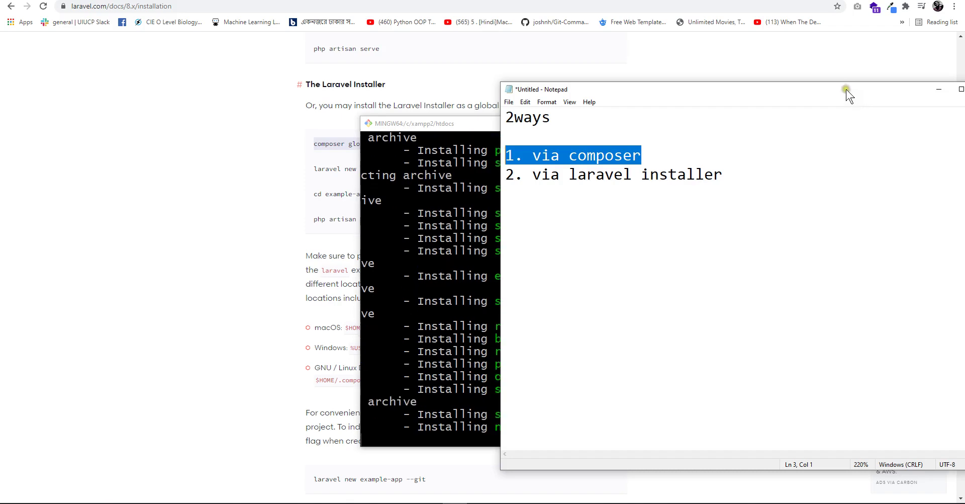
left_click_drag(844, 92, 648, 114)
left_click(741, 118)
left_click_drag(737, 126, 653, 86)
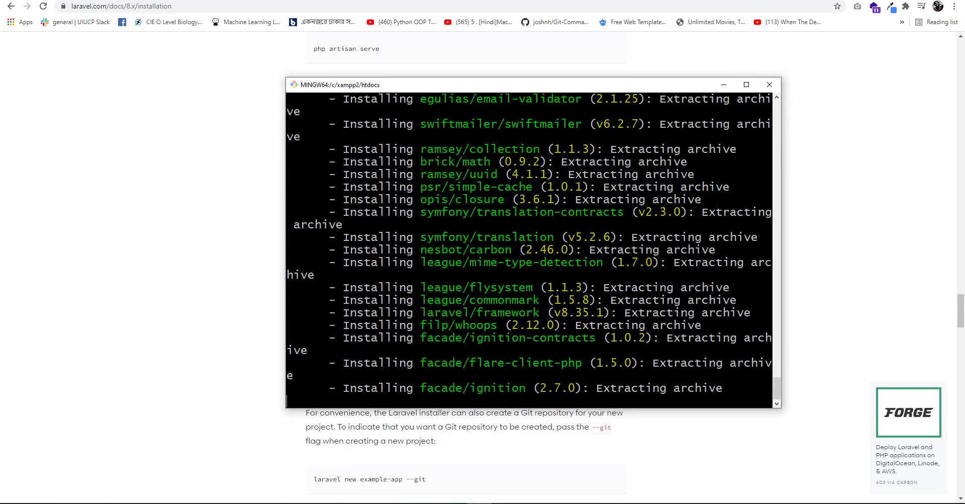
left_click(405, 502)
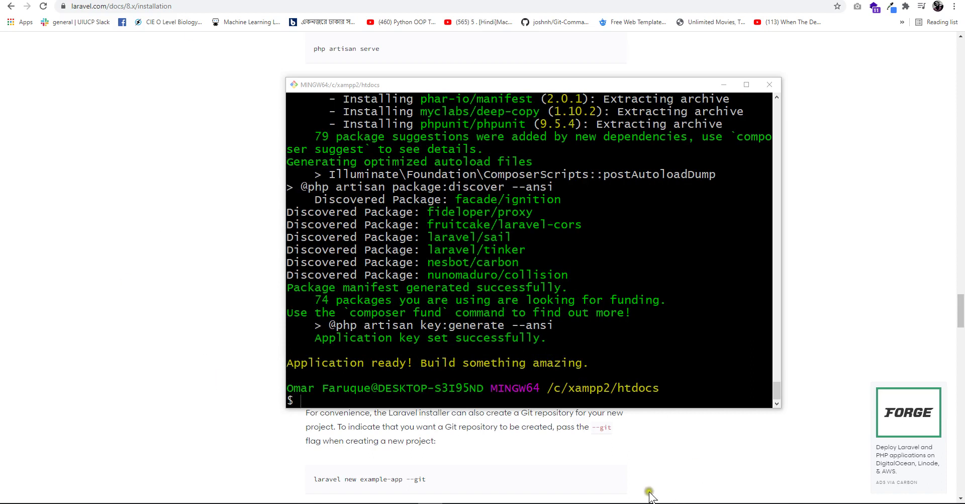
left_click(443, 401)
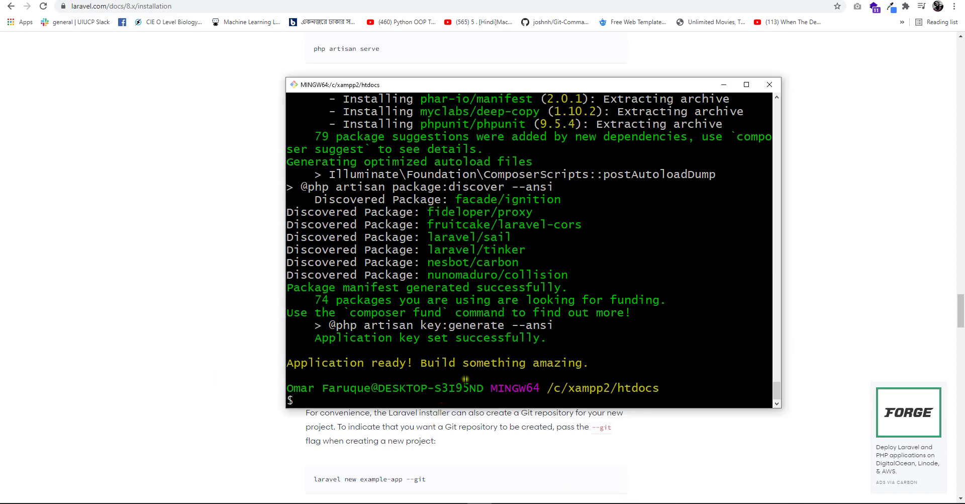
- Switch to File Explorer, look over the installed project files in the blog folder, and return to htdocs
left_click(192, 502)
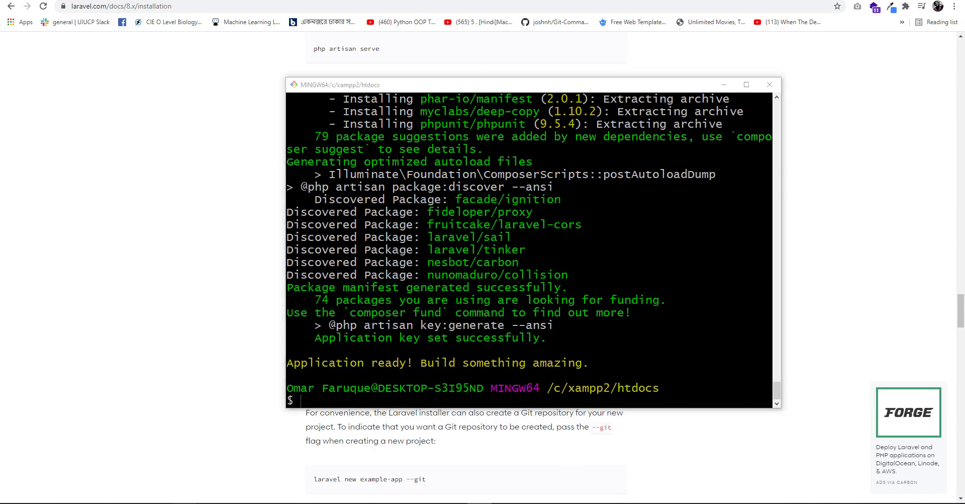
double_click(198, 93)
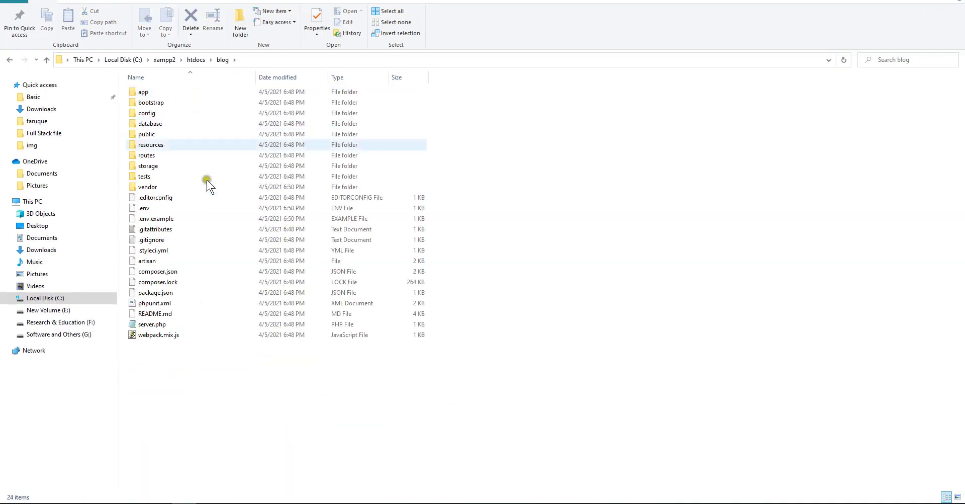
left_click_drag(215, 386, 189, 116)
left_click(645, 215)
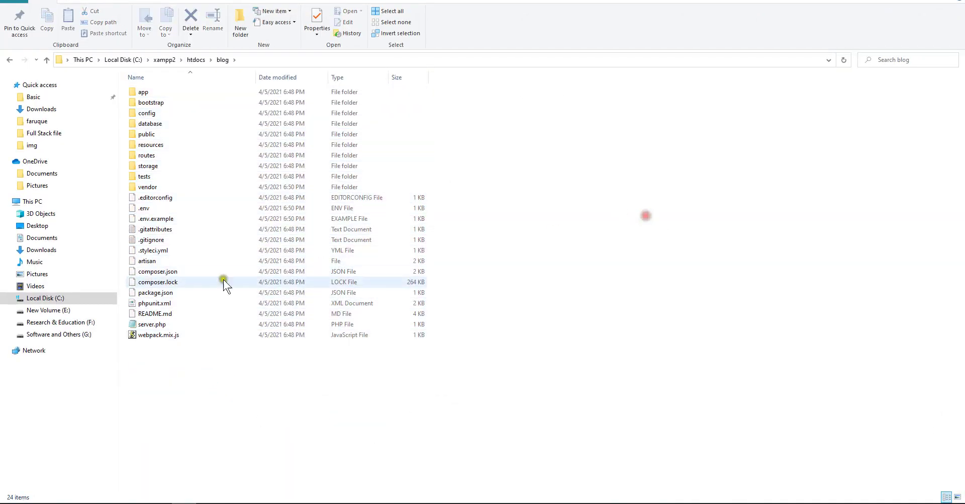
left_click(195, 59)
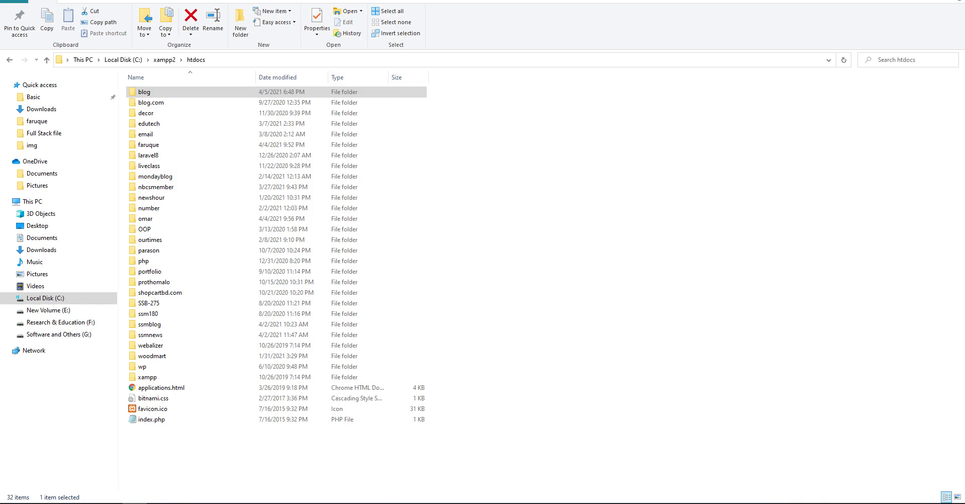
- Open composer.json from the blog folder and examine the required laravel/framework and php versions
double_click(158, 93)
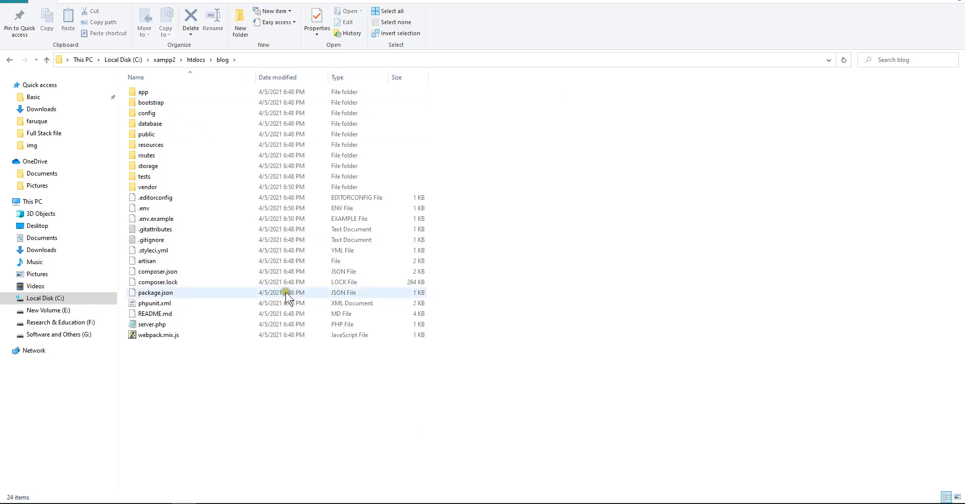
left_click(159, 271)
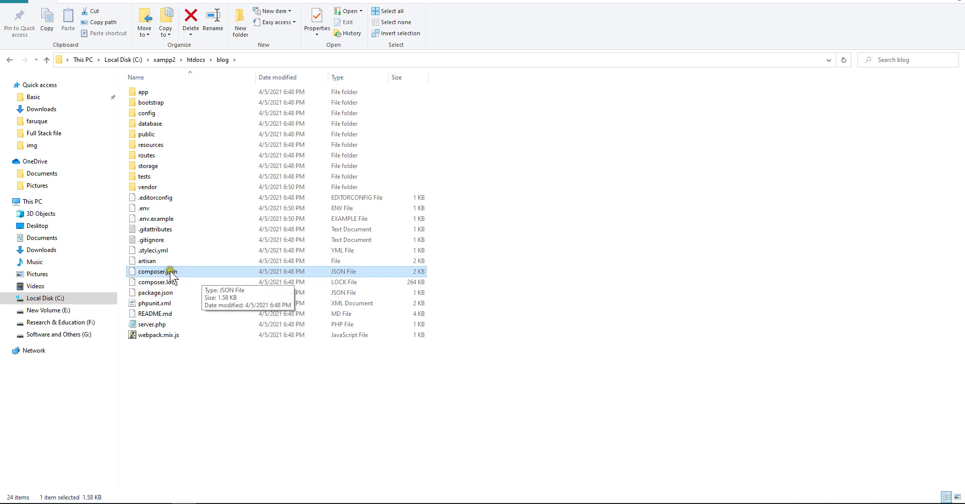
key("Return")
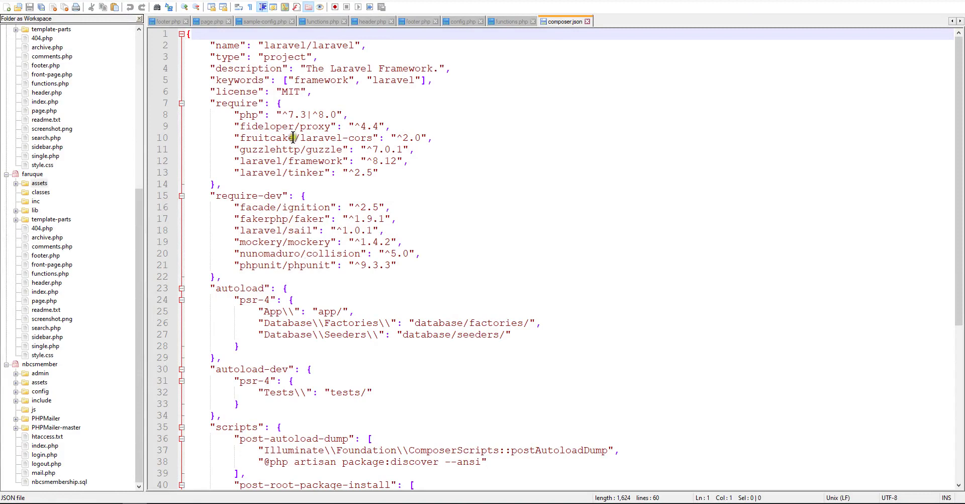
left_click_drag(267, 161, 397, 160)
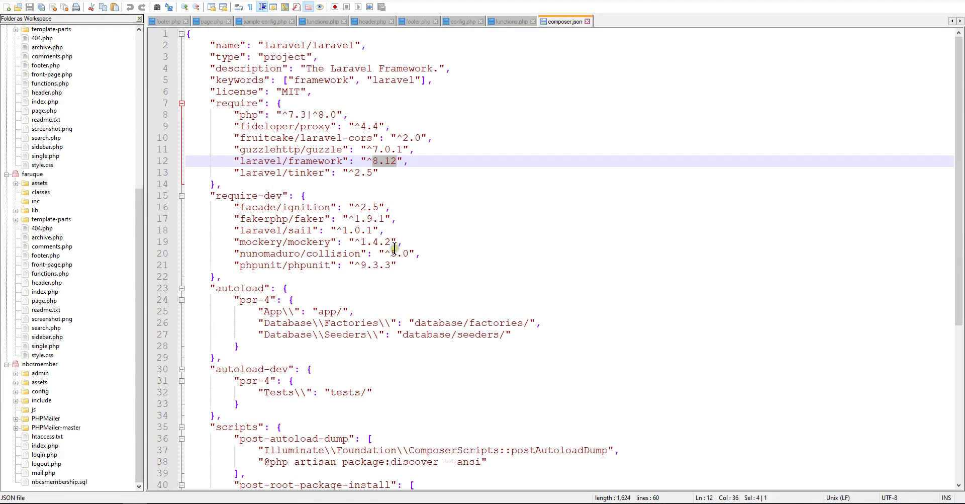
scroll(394, 248, "down", 4)
scroll(394, 248, "down", 3)
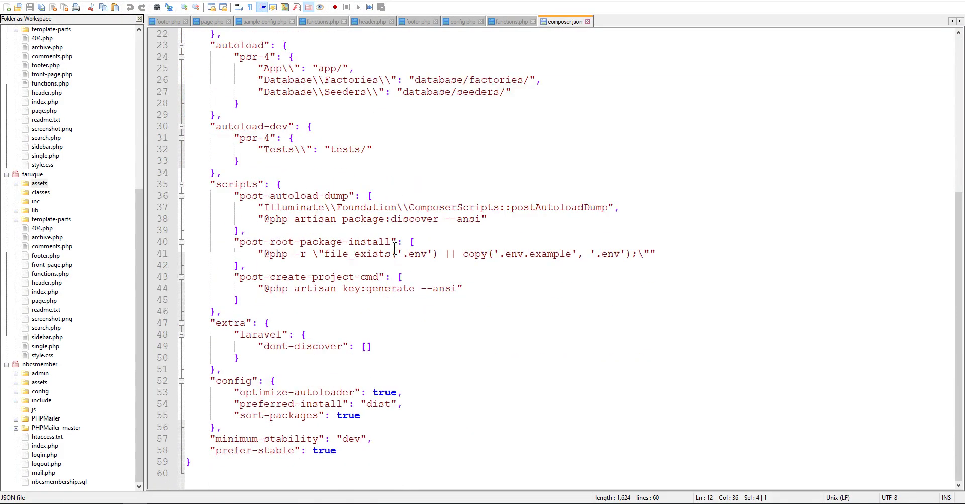
scroll(394, 249, "up", 7)
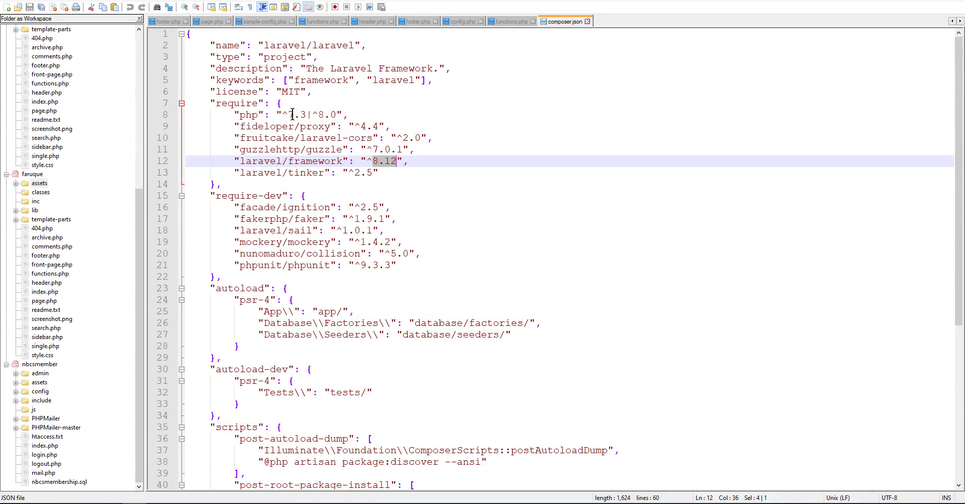
left_click_drag(288, 114, 306, 114)
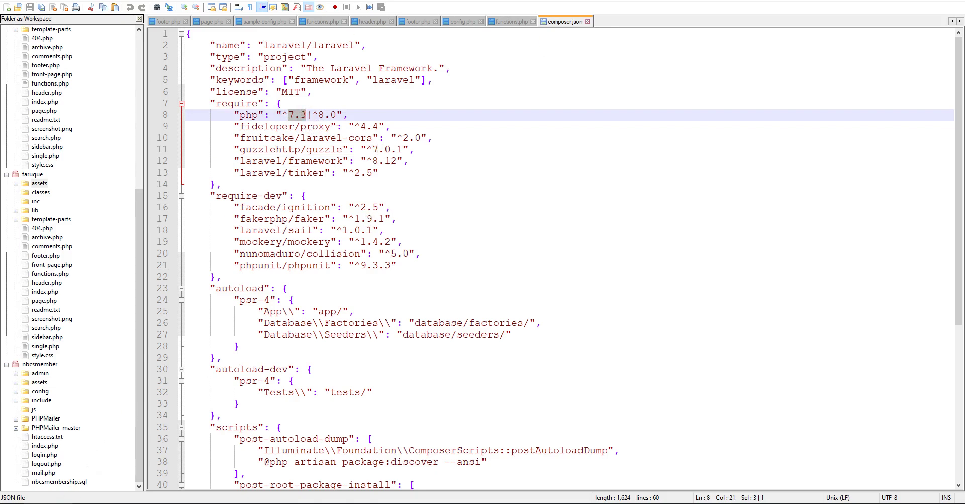
- Open Command Prompt and try to check the PHP version by entering php and php --version
left_click(156, 500)
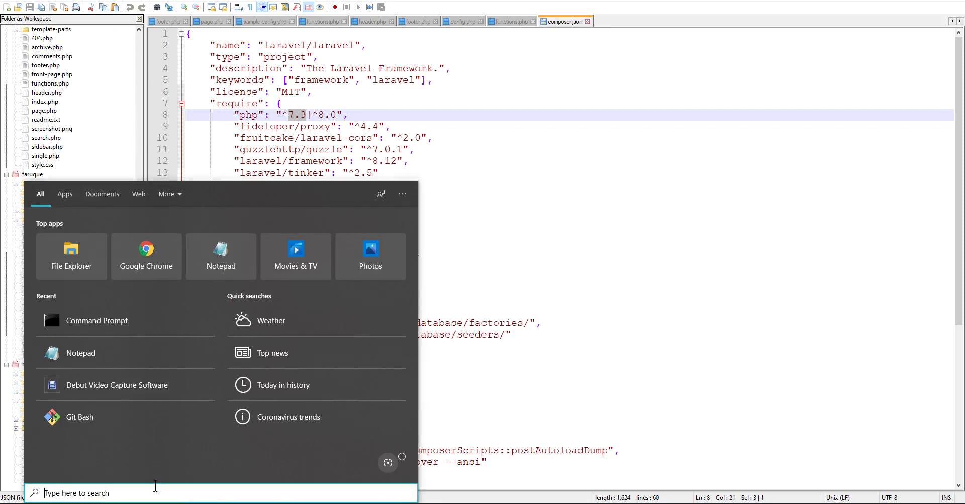
type("cmd")
key("Return")
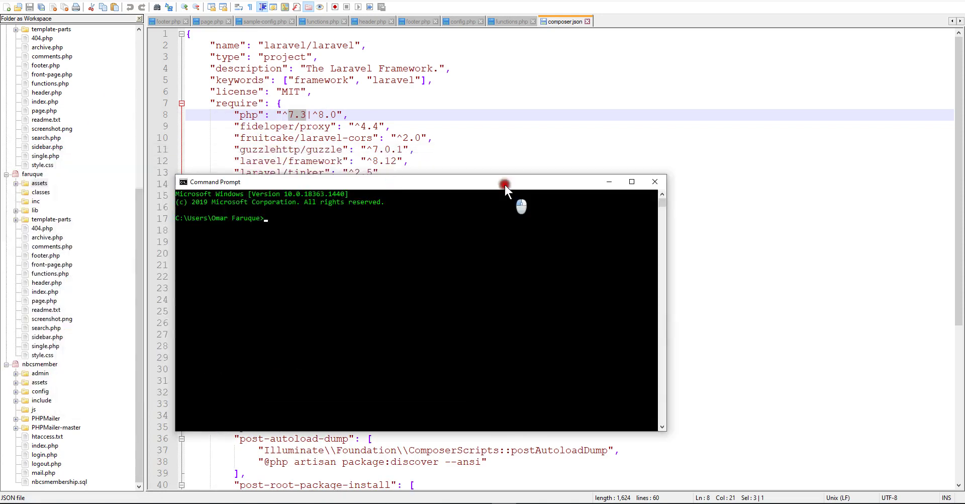
type("php")
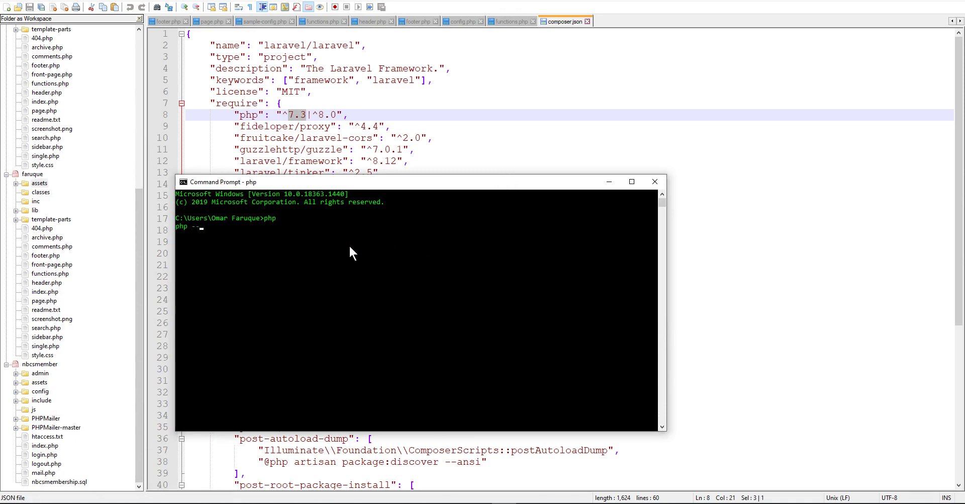
key("BackSpace")
key("BackSpace")
type("--v")
type("--version")
left_click_drag(541, 181, 550, 165)
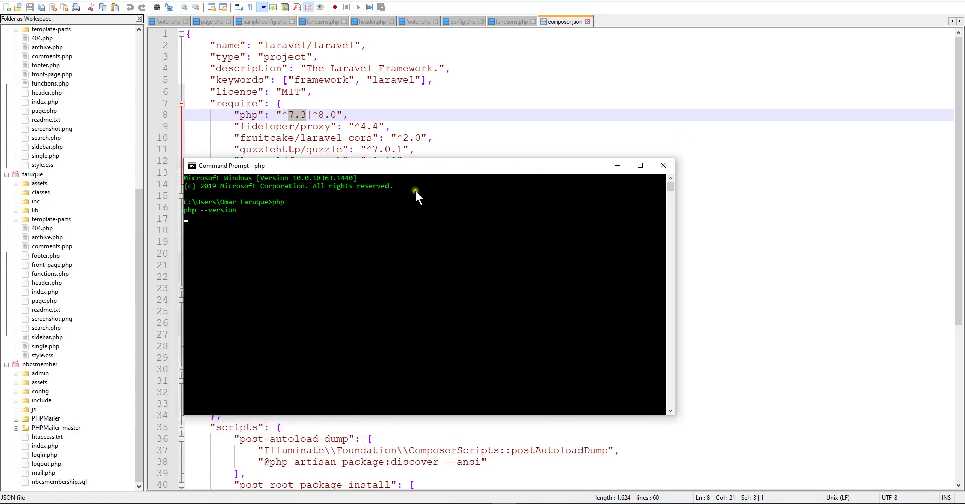
- Switch to Chrome and search Google in a new tab for "php version check command"
left_click(689, 39)
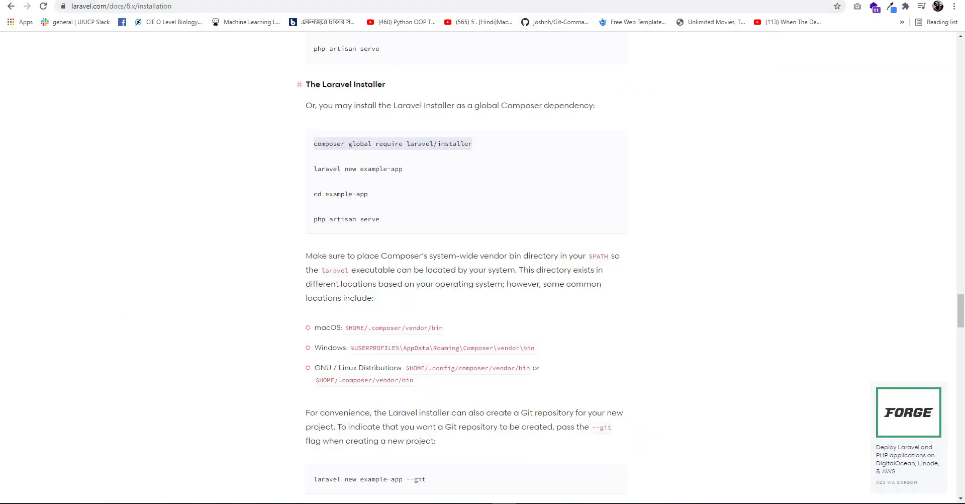
key("ctrl+t")
left_click(792, 6)
type("php ")
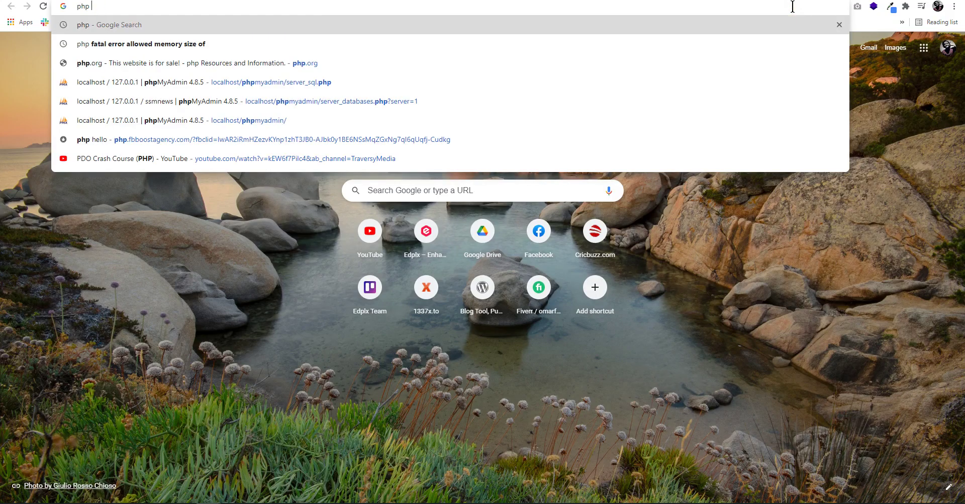
type("version check comm")
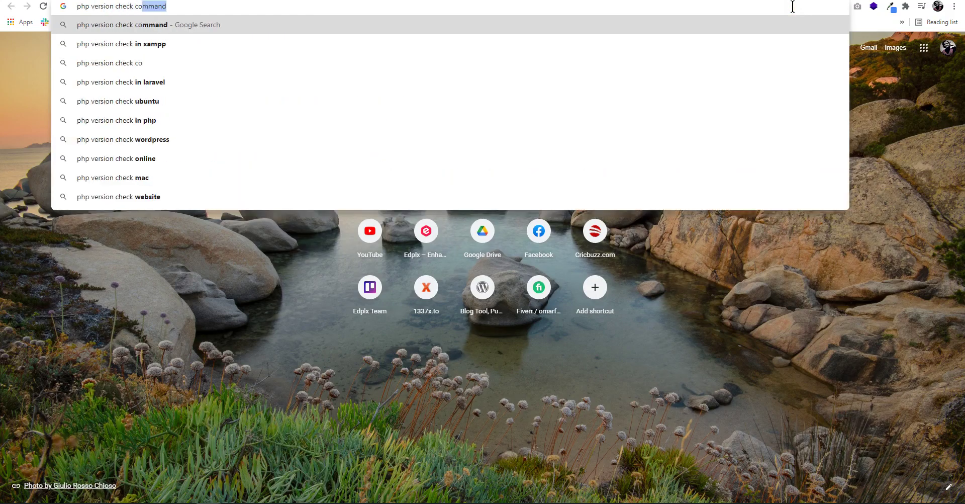
key("Return")
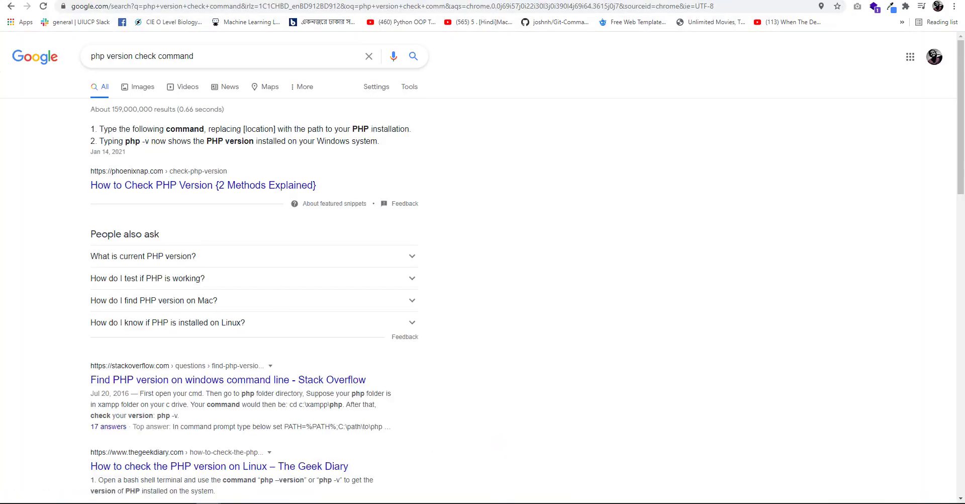
- Return to the Command Prompt session running php, try to clear it with clear, and close its window
left_click(503, 501)
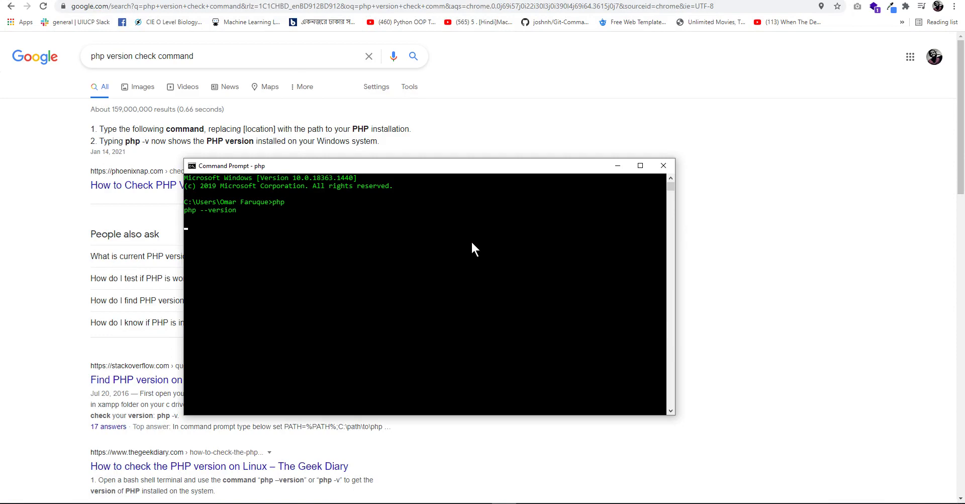
type("clear")
left_click(664, 165)
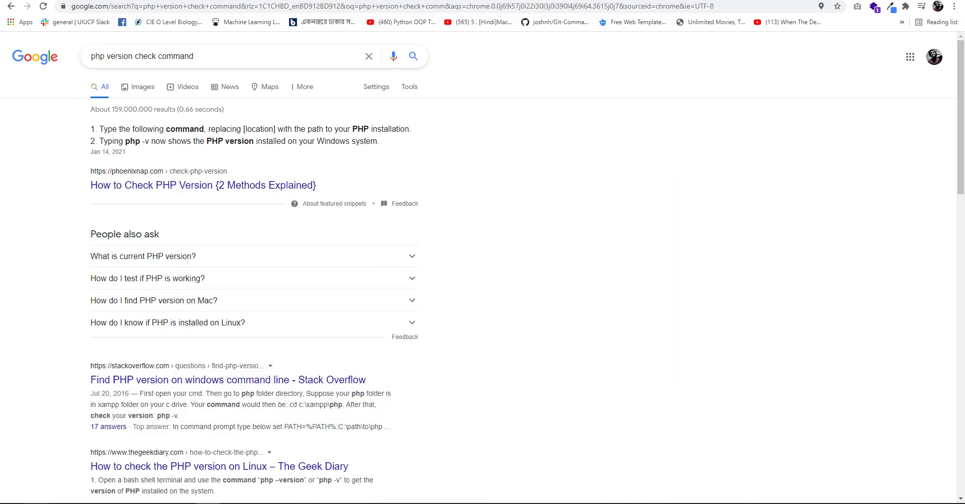
- Open a fresh Command Prompt, run php -v, highlight the reported PHP version number, and close the window
key("super")
type("cmd")
key("Return")
left_click_drag(316, 97, 348, 107)
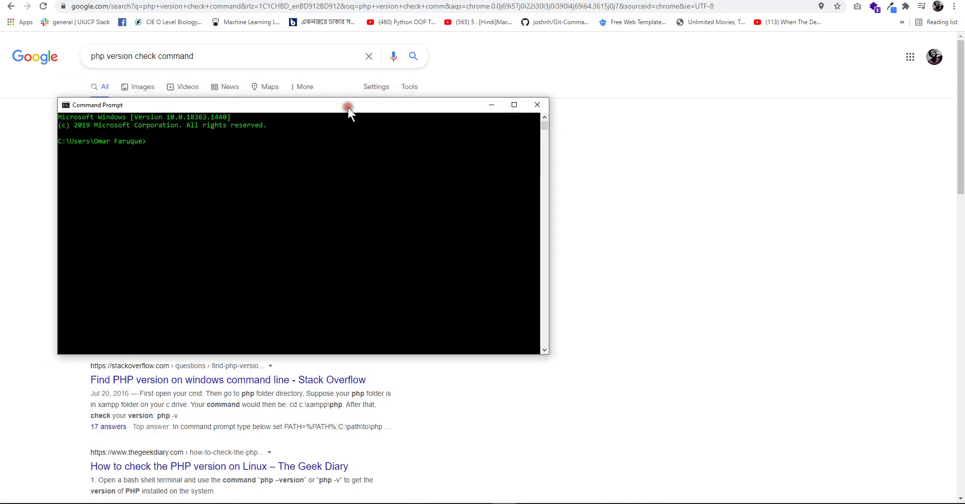
type("php -v")
key("Return")
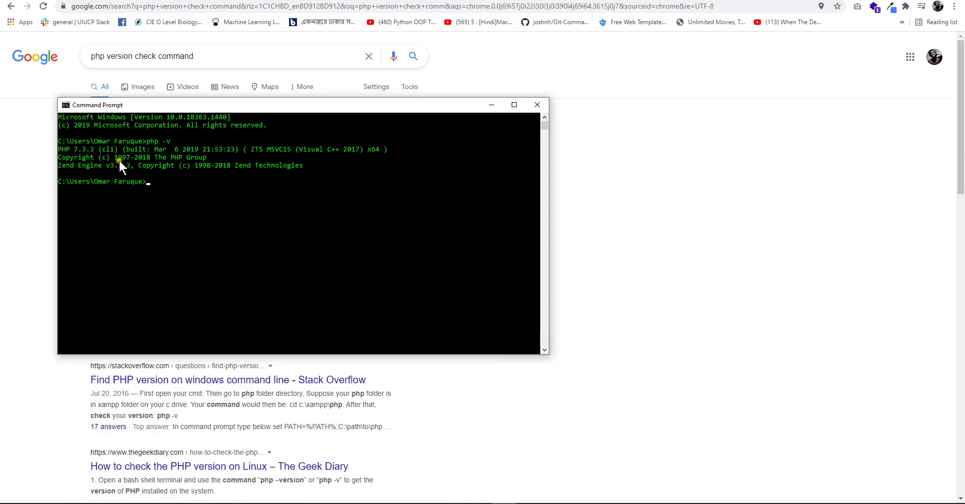
left_click_drag(73, 149, 96, 149)
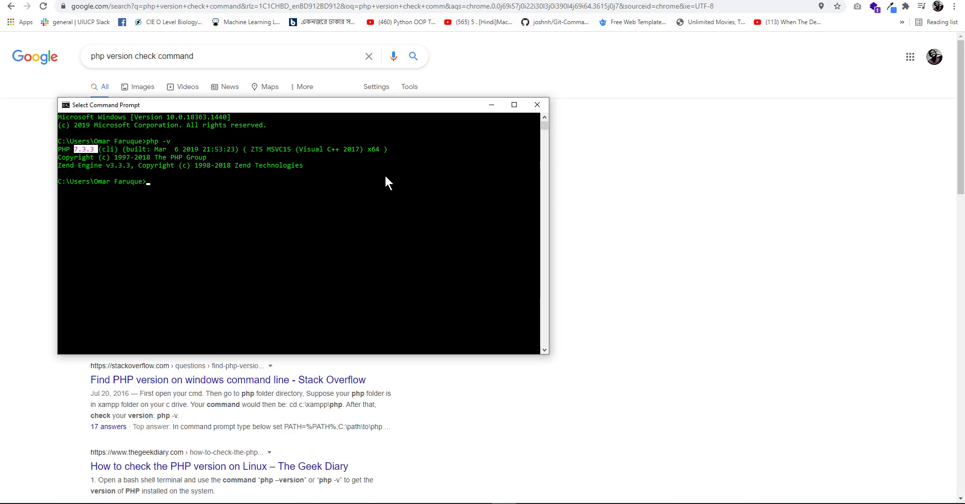
left_click(544, 107)
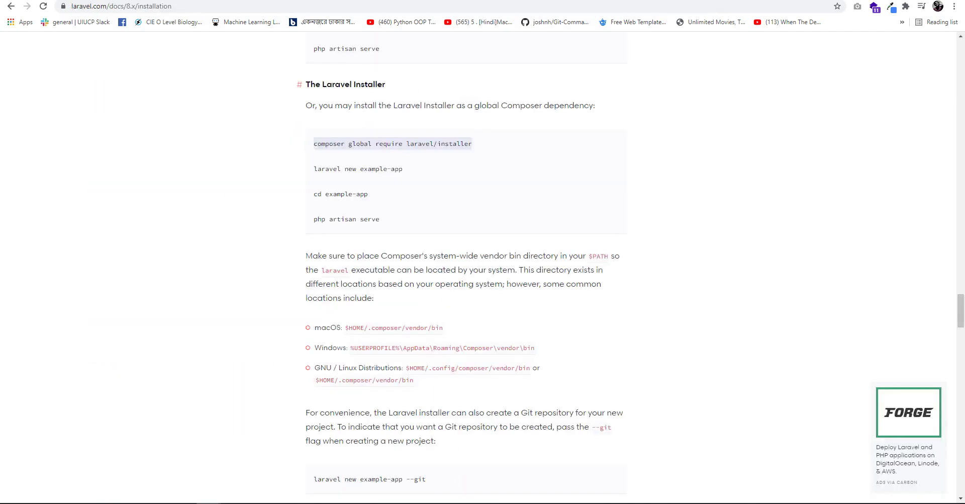
- Switch to the htdocs folder in File Explorer and bring the Git Bash window to the front
key("alt+Tab")
left_click(184, 503)
left_click(196, 60)
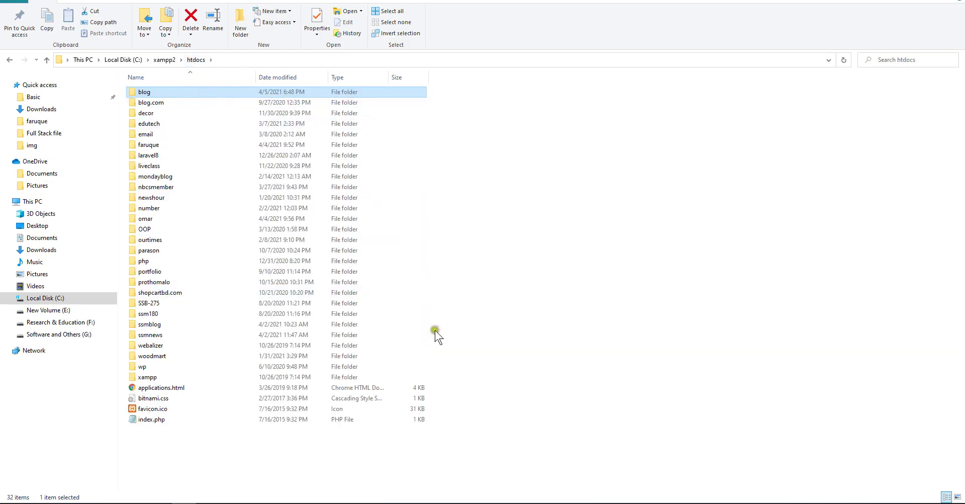
left_click(480, 503)
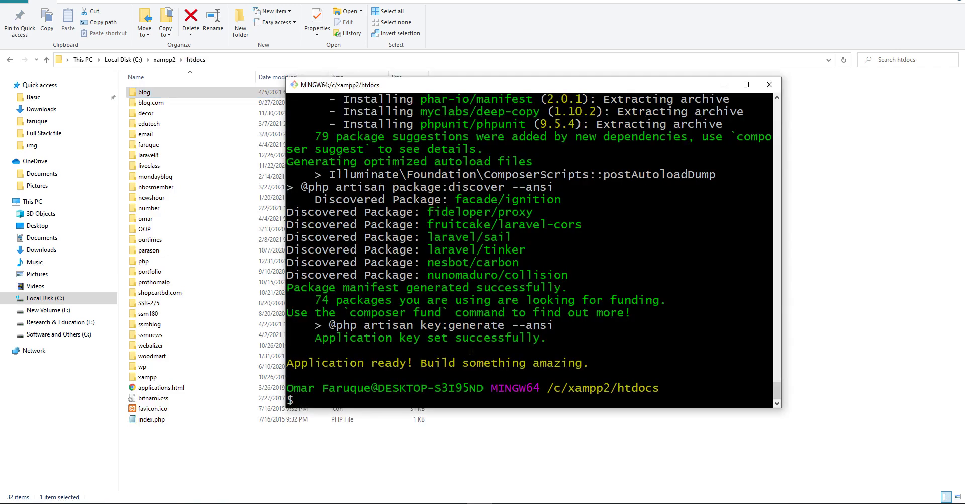
- Enter php artisan serve at the Git Bash prompt without running it, and highlight the same command in the Laravel installation docs
type("php artisan serve")
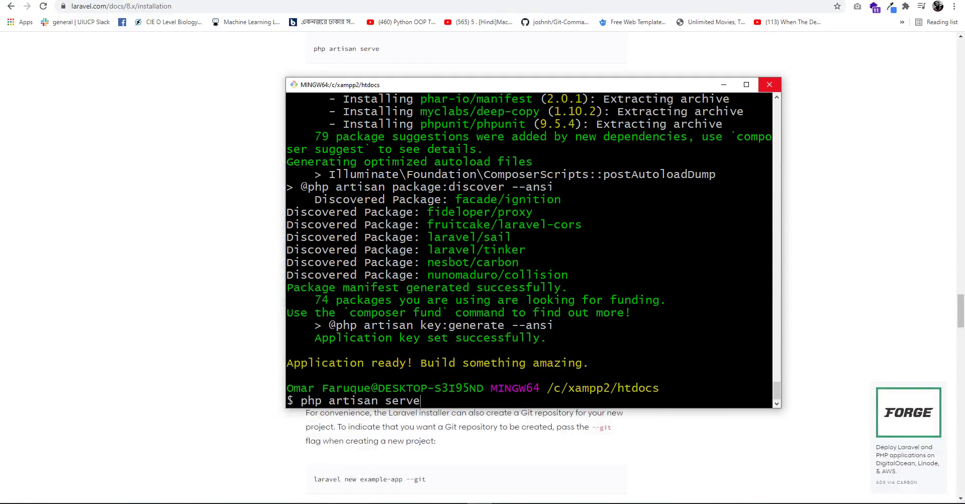
left_click(769, 84)
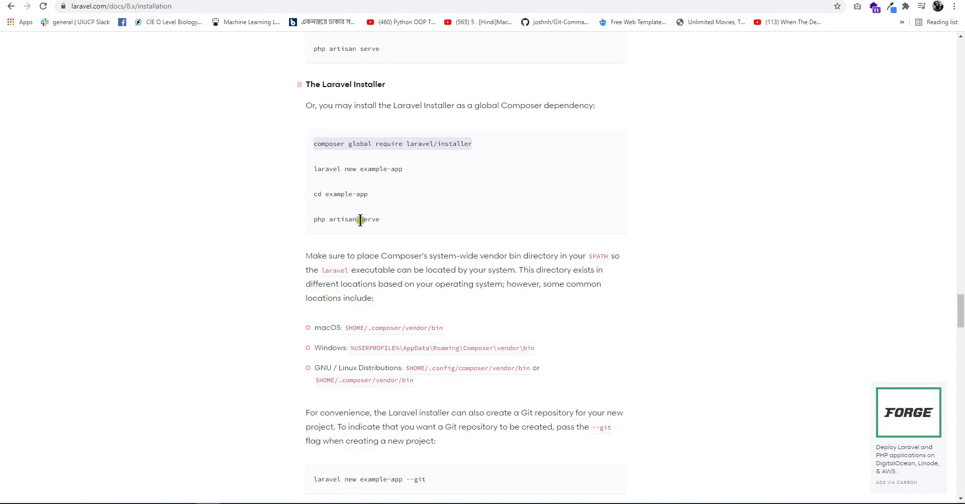
left_click_drag(382, 221, 313, 220)
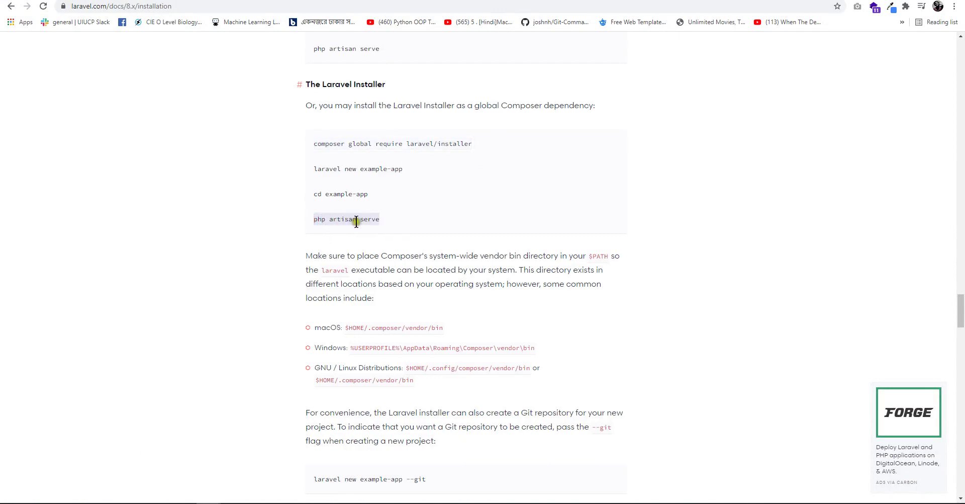
- Return to Git Bash, erase the unrun command, and change into the project folder with cd blog
key("alt+Tab")
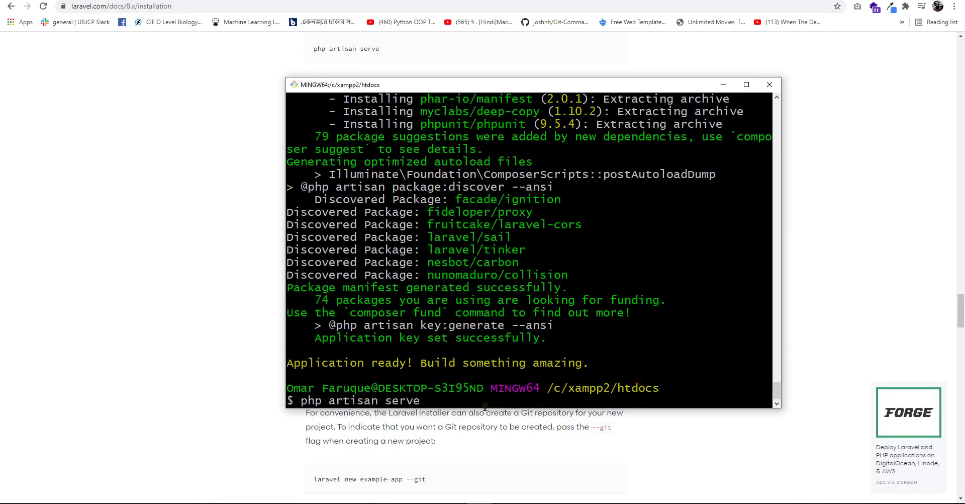
key("BackSpace")
key("BackSpace")
key("BackSpace")
key("BackSpace")
key("BackSpace")
key("BackSpace")
key("BackSpace")
key("BackSpace")
key("BackSpace")
key("BackSpace")
key("BackSpace")
key("BackSpace")
key("BackSpace")
key("BackSpace")
key("BackSpace")
key("BackSpace")
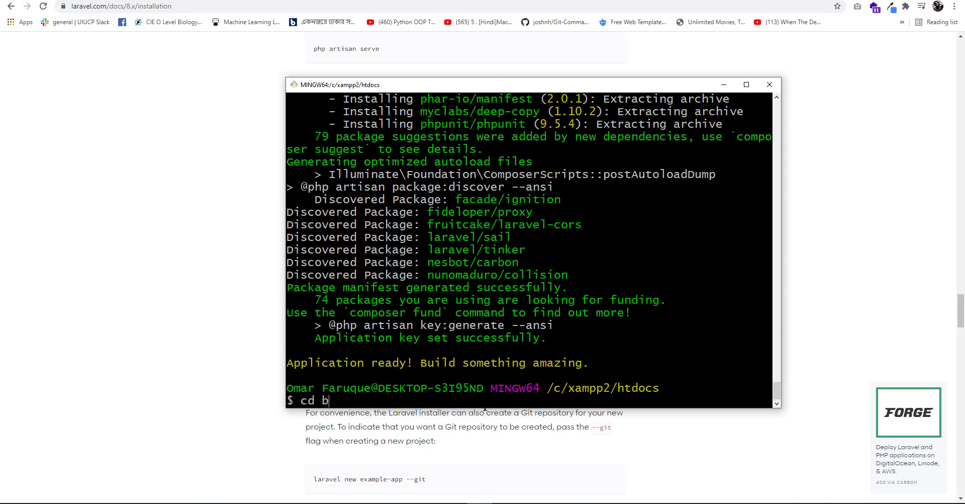
key("Return")
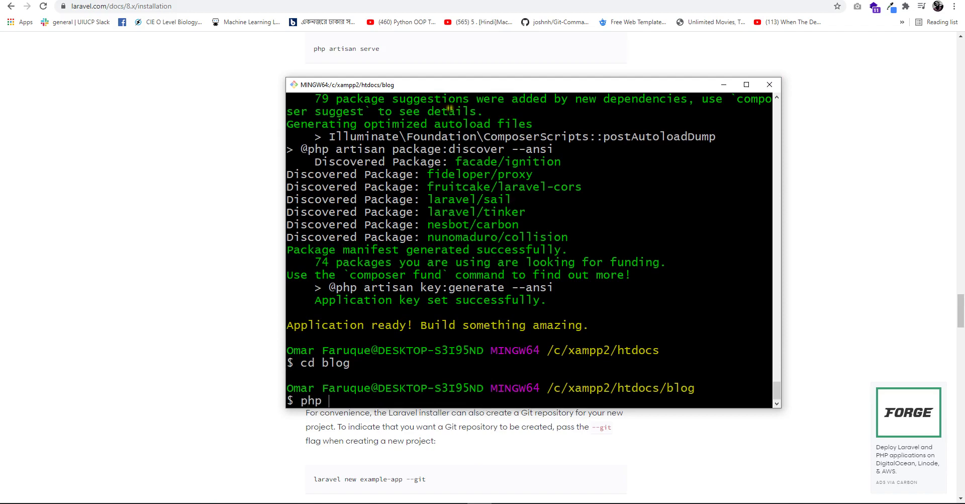
- Start the Laravel development server from the blog folder with php artisan serve
left_click_drag(472, 82, 671, 79)
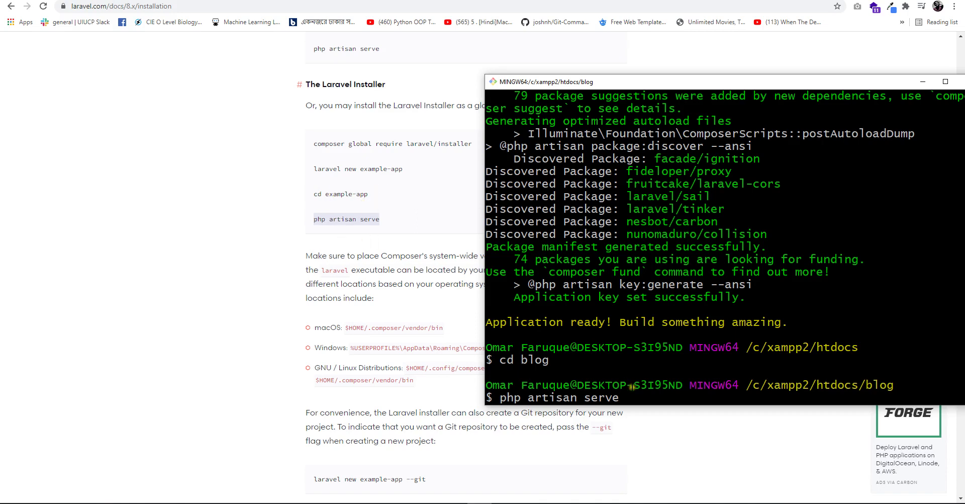
key("Return")
left_click_drag(756, 82, 538, 48)
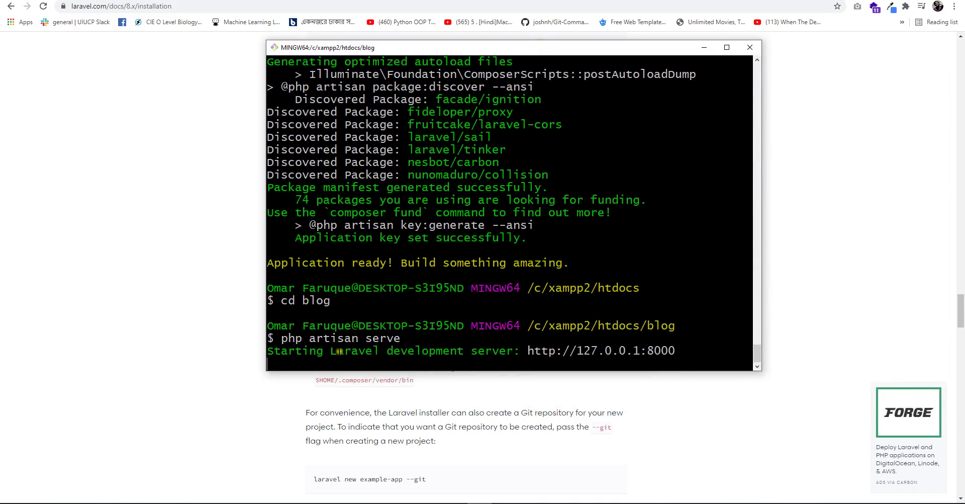
left_click_drag(309, 350, 520, 351)
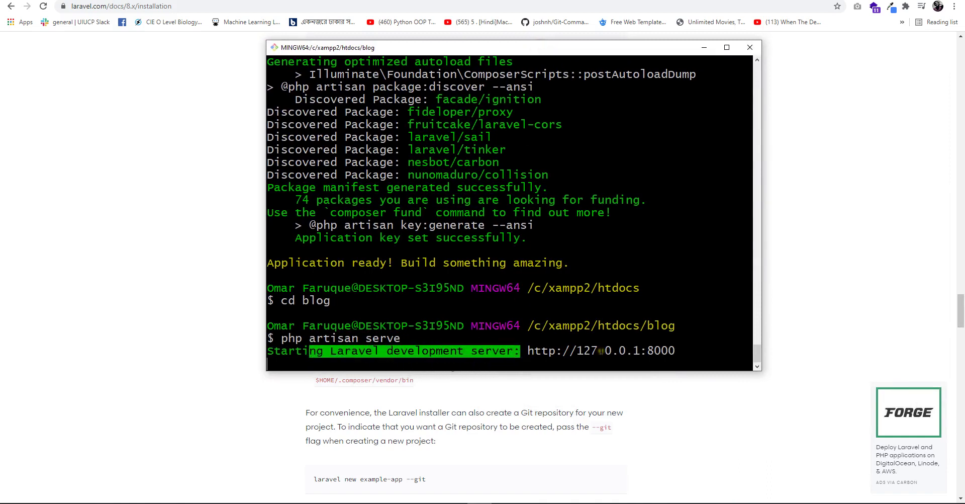
left_click_drag(527, 350, 673, 350)
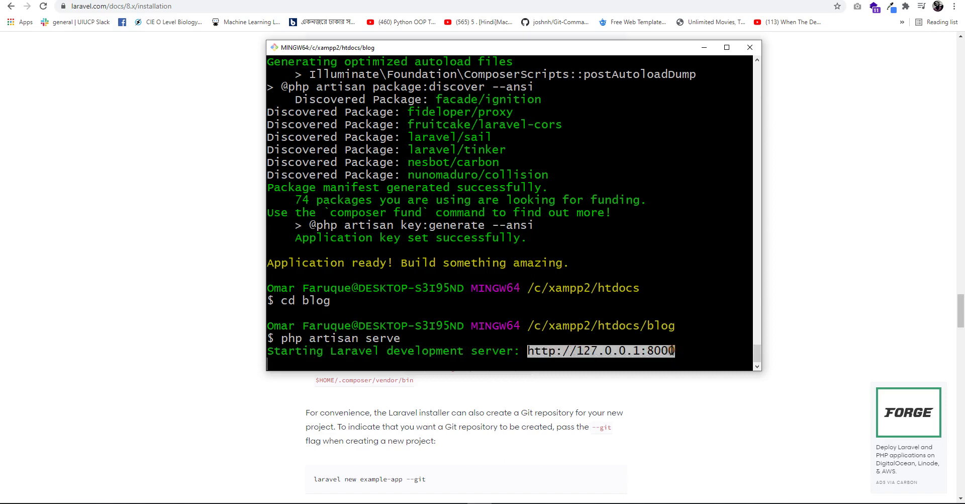
key("ctrl+c")
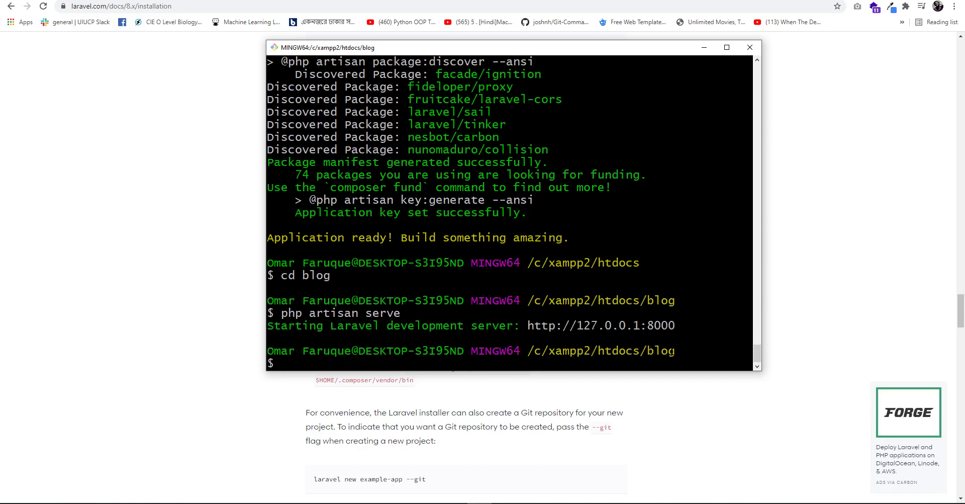
- Switch to Chrome and try to open localhost:8080 in the tab with the PHP version search
key("alt+Tab")
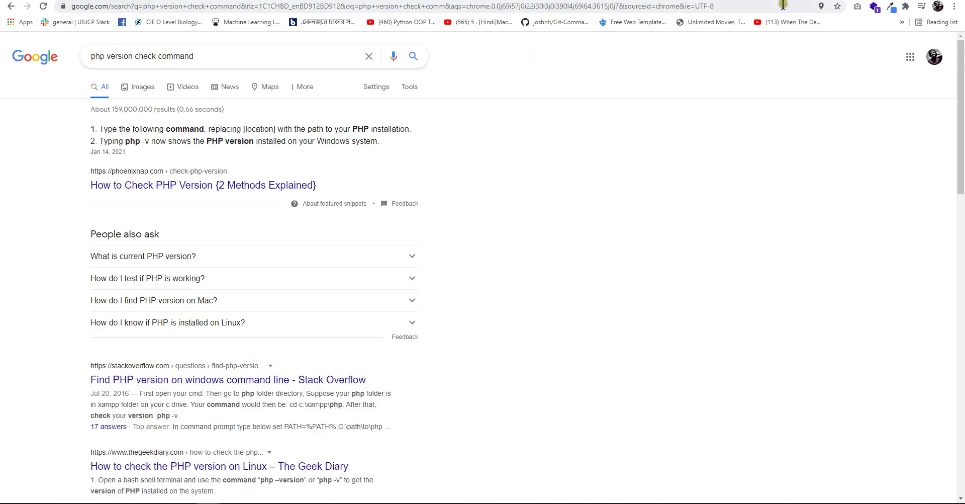
left_click(782, 6)
type("localhost/phpmyadmin")
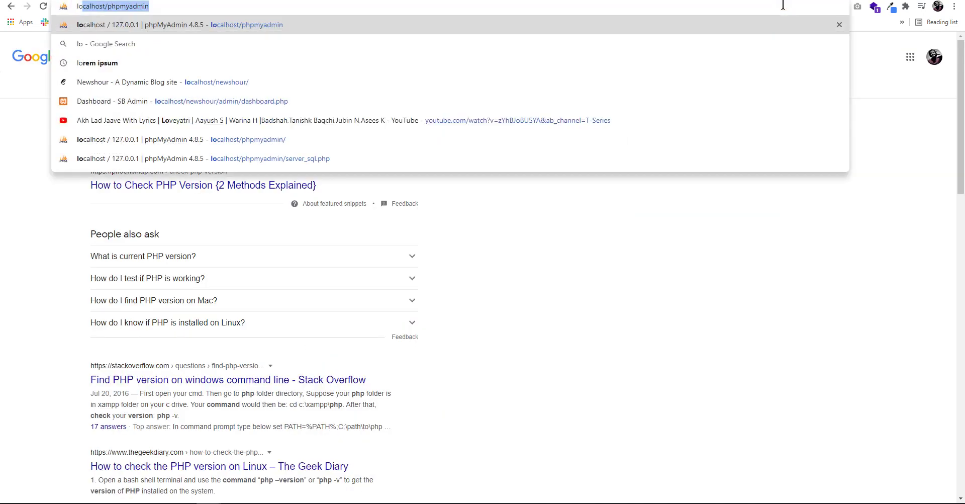
key("shift+Left")
key("shift+Left")
key("shift+Left")
key("shift+Left")
key("shift+Left")
key("shift+Left")
key("shift+Left")
key("shift+Left")
key("shift+Left")
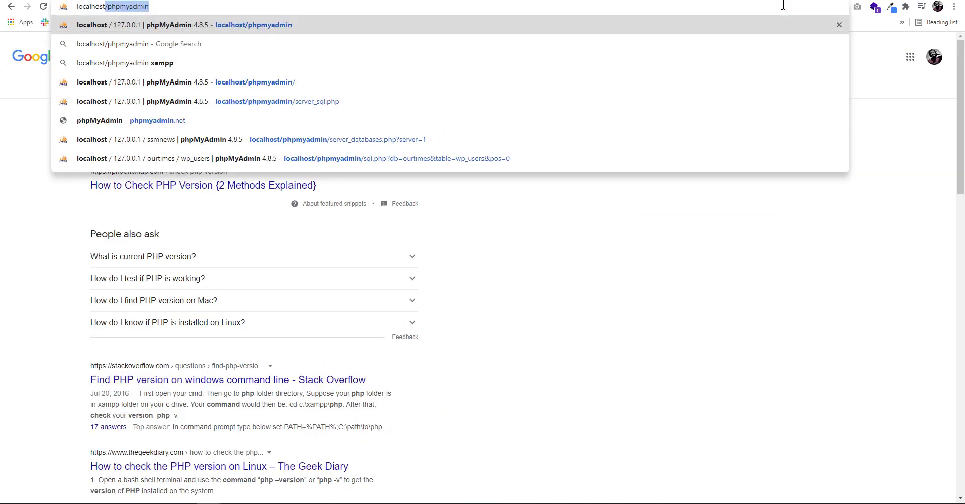
type(":8080")
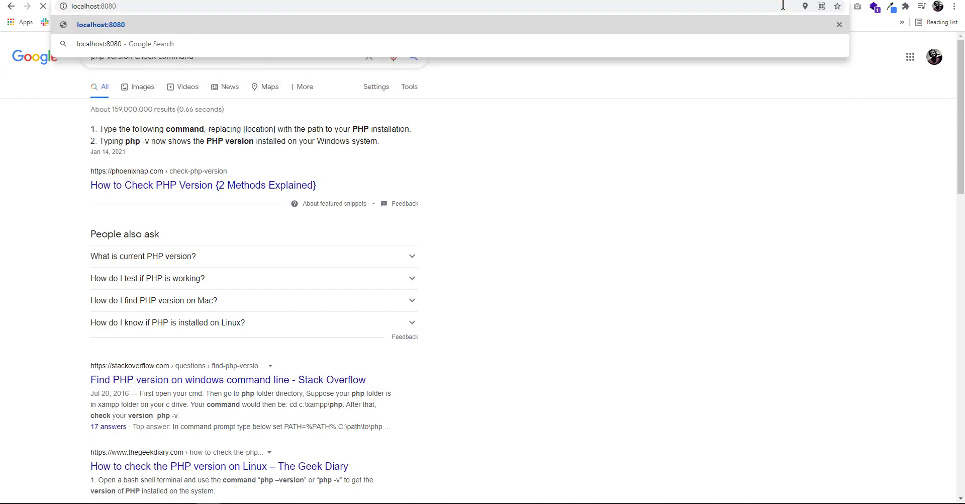
key("Return")
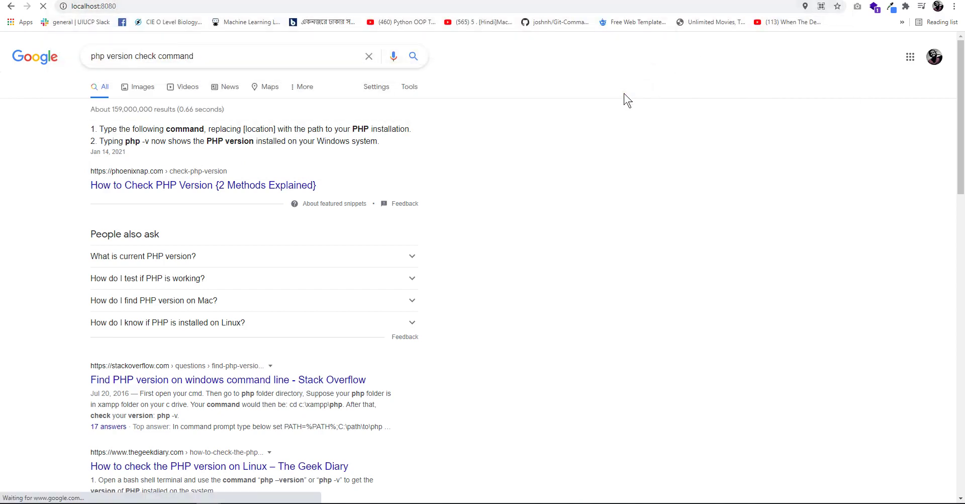
left_click_drag(519, 103, 519, 144)
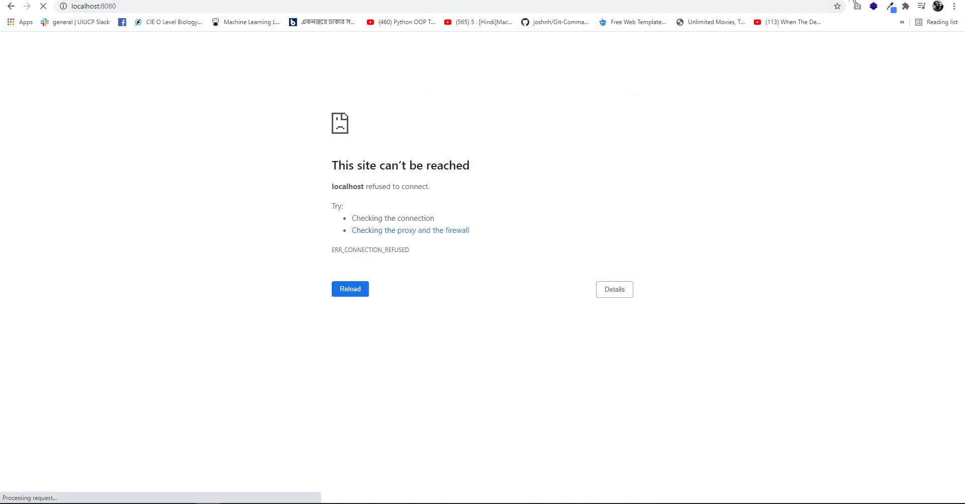
- Open localhost/blog in a new browser tab to see the project folder
key("ctrl+t")
type("lo")
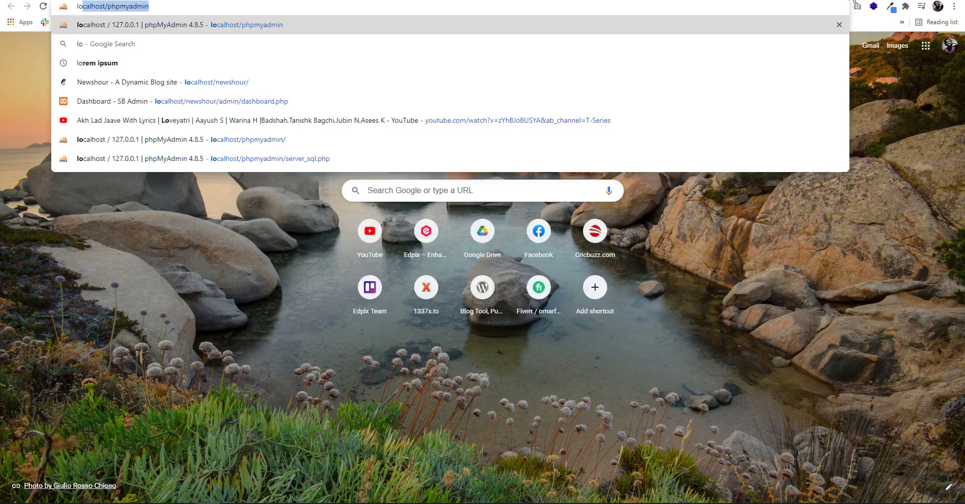
key("End")
key("shift+Left")
key("shift+Left")
key("shift+Left")
key("shift+Left")
key("shift+Left")
key("shift+Left")
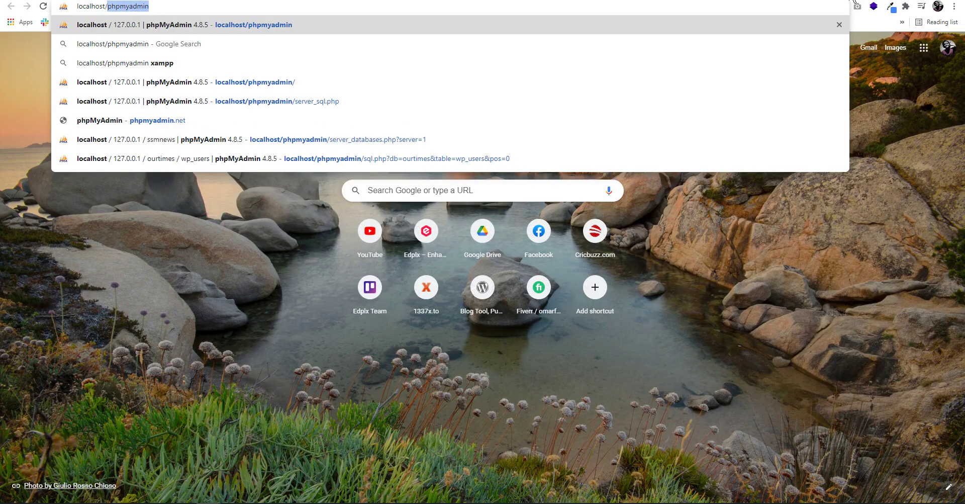
type("blog")
key("Return")
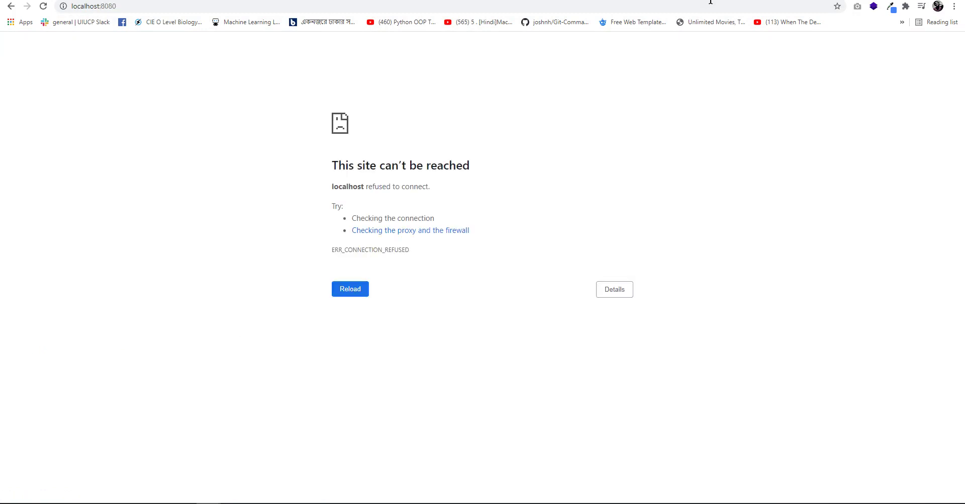
left_click(727, 6)
key("alt+Tab")
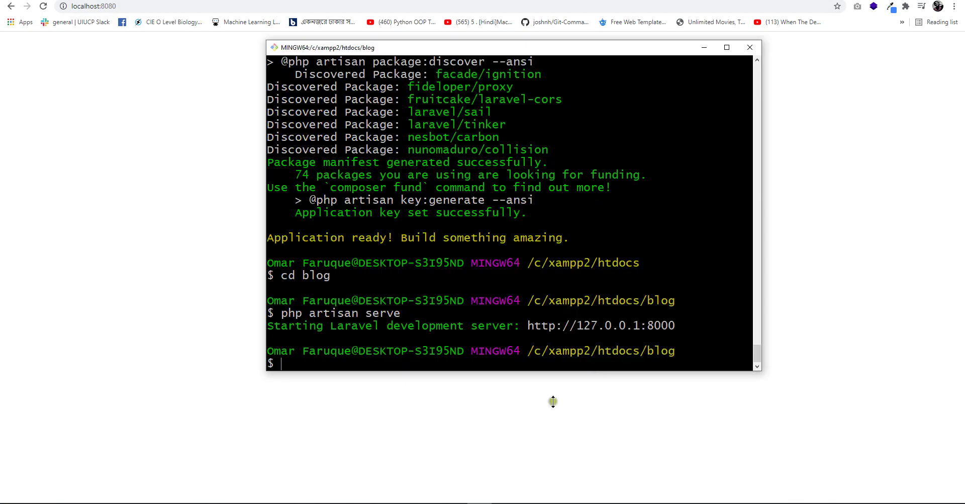
left_click_drag(688, 324, 527, 325)
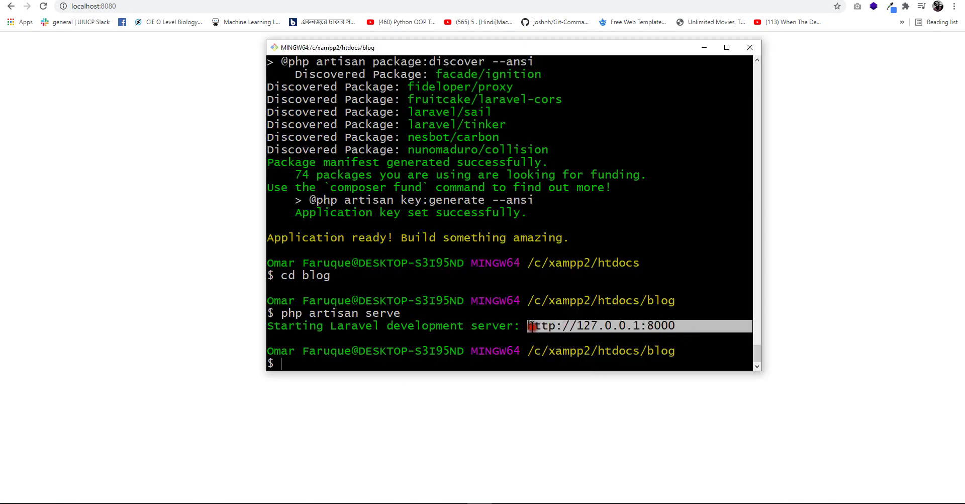
key("ctrl+c")
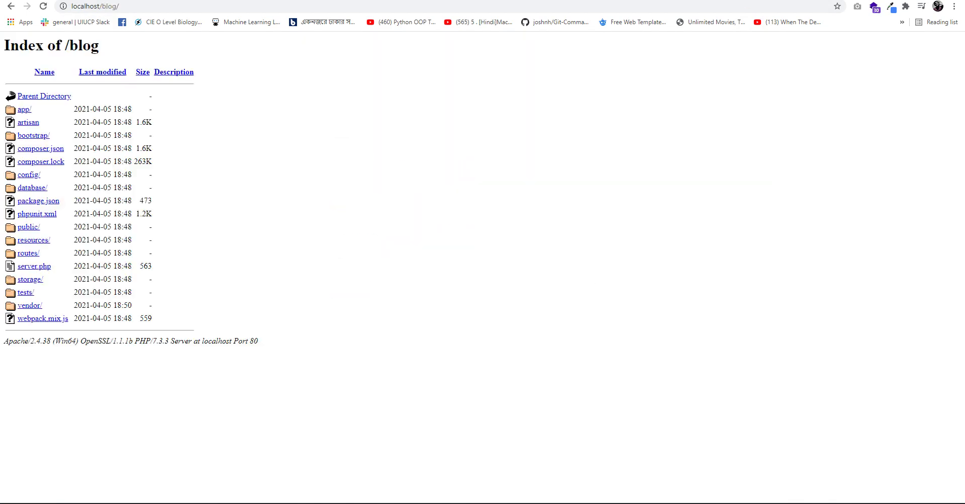
- Return to Chrome, search Google for 127.0.0.1 localhost, and select the IP address in the query
left_click(813, 6)
type("127")
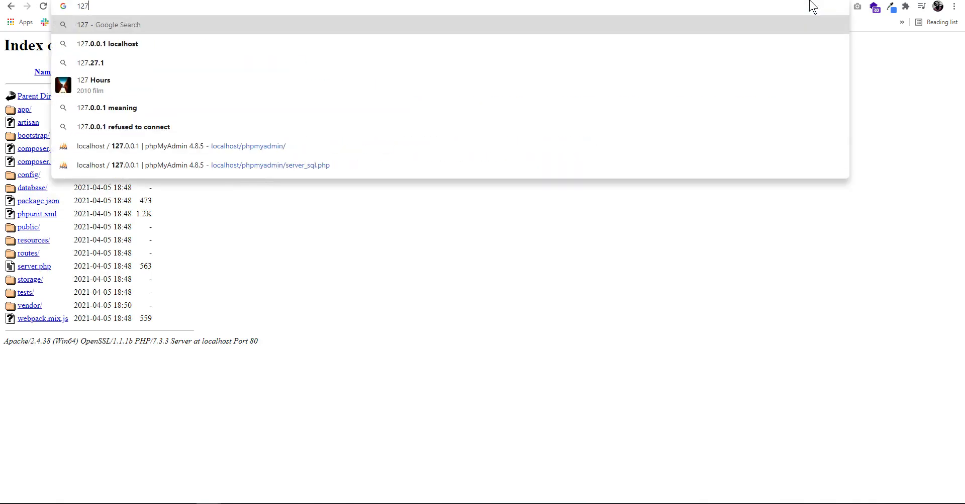
type(".0.")
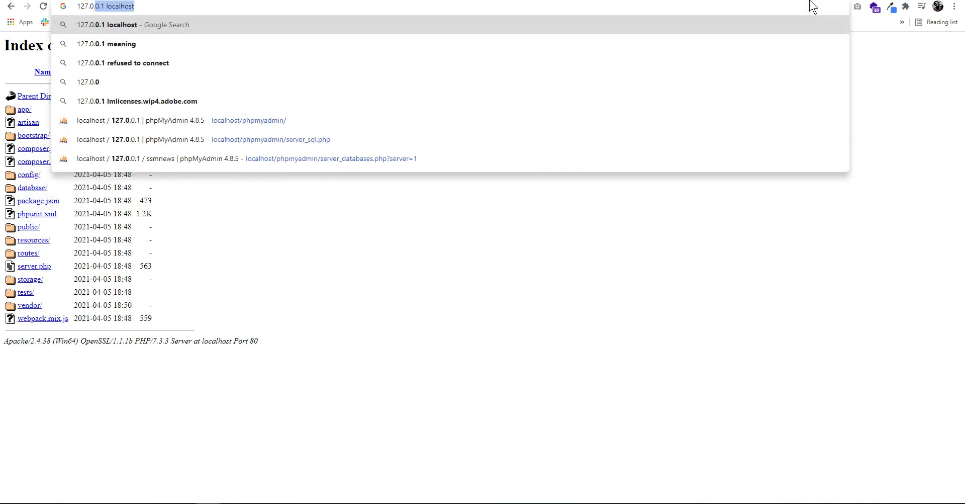
key("Return")
left_click(180, 58)
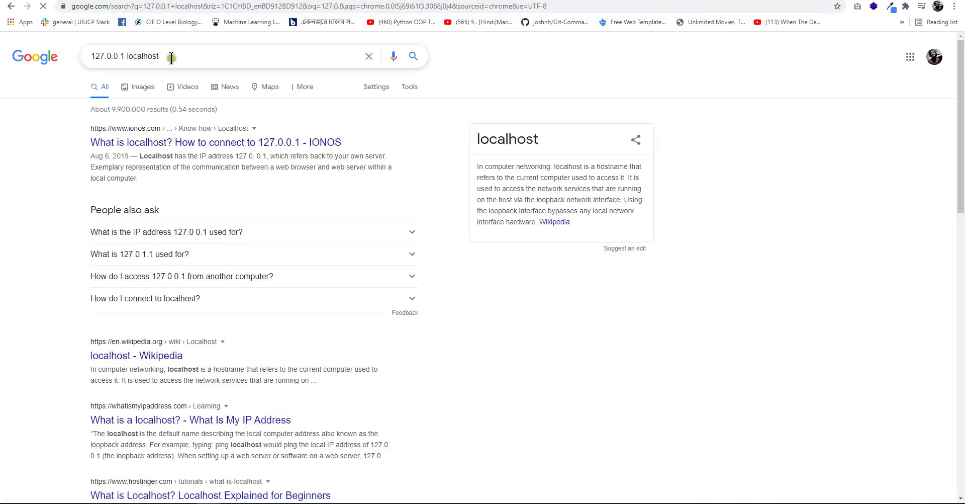
left_click_drag(124, 56, 71, 57)
- Try to open 127.0.0.1:8080 in place of the Google search results
left_click(186, 6)
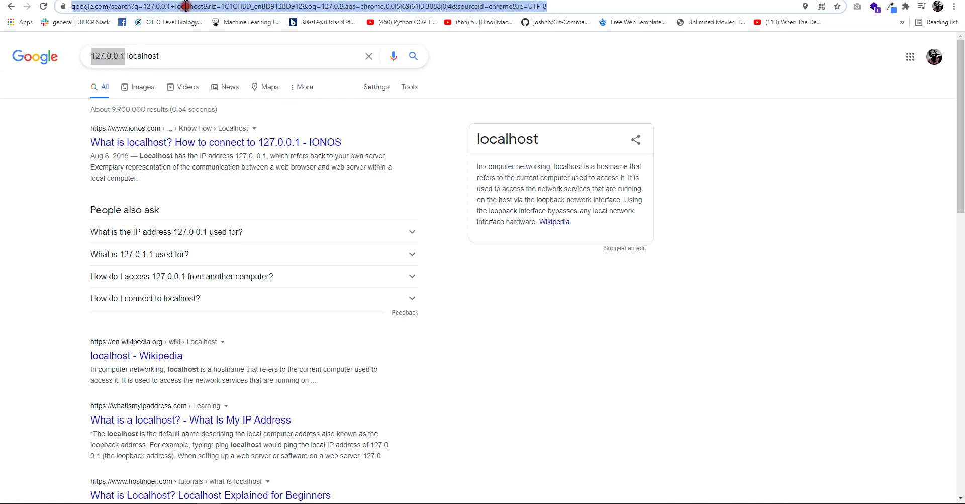
key("ctrl+v")
type(":")
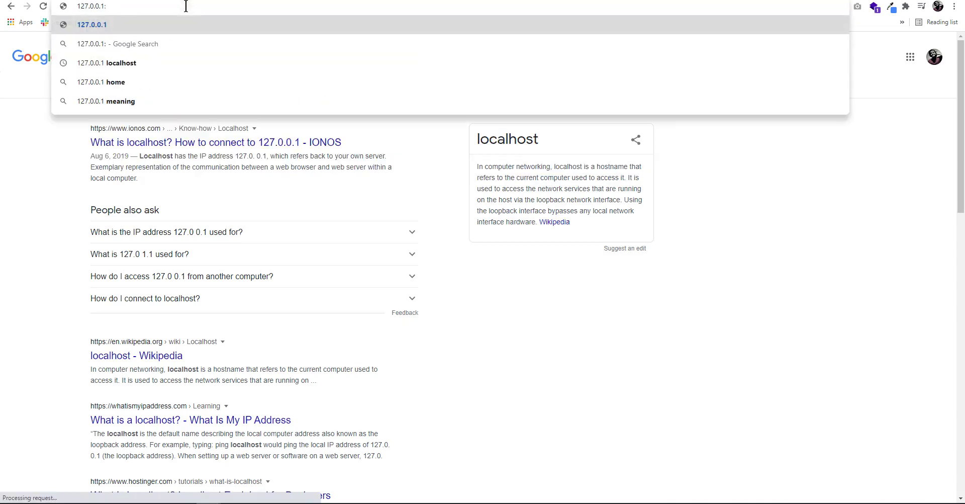
type("8080")
key("Return")
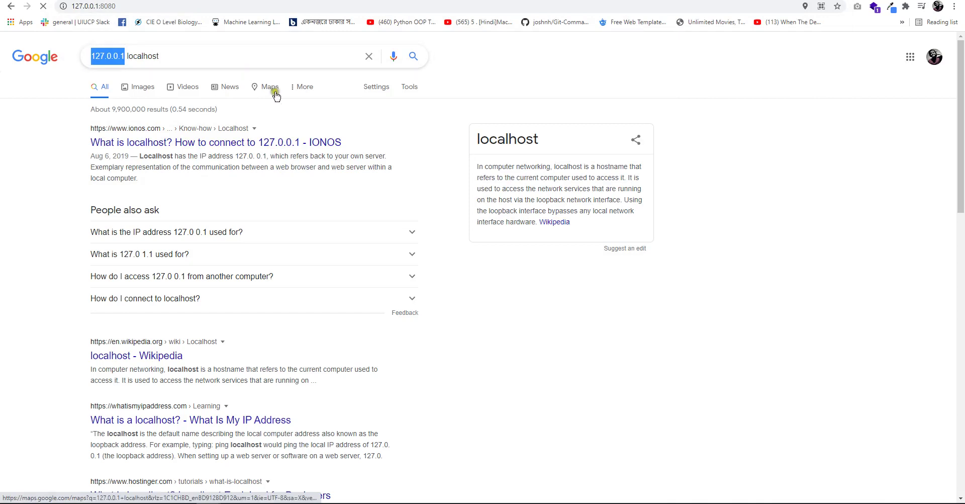
left_click(163, 6)
key("Return")
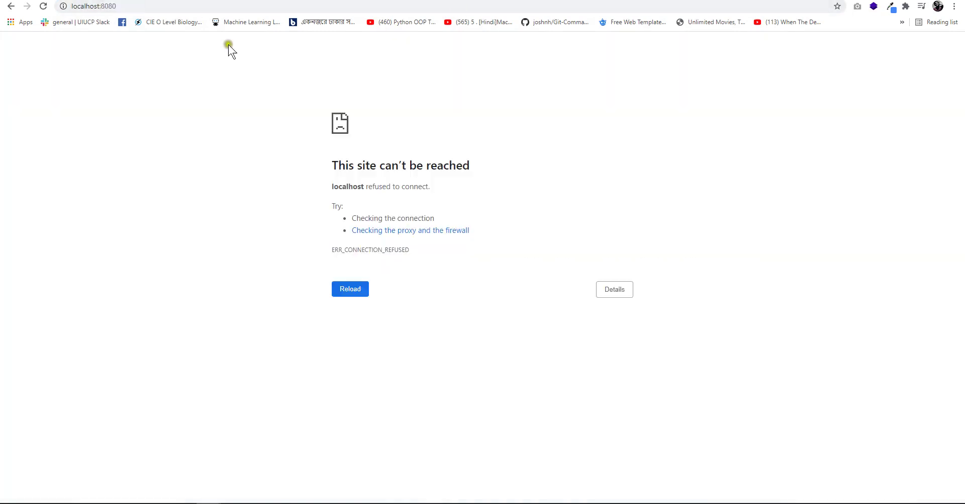
- Open the Laravel welcome page at localhost/blog/public and highlight part of its address
left_click(86, 6)
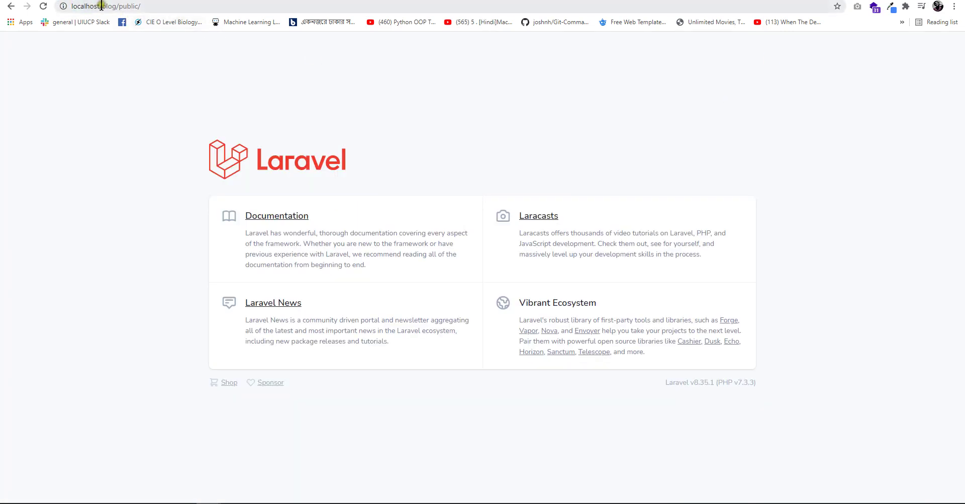
left_click(141, 6)
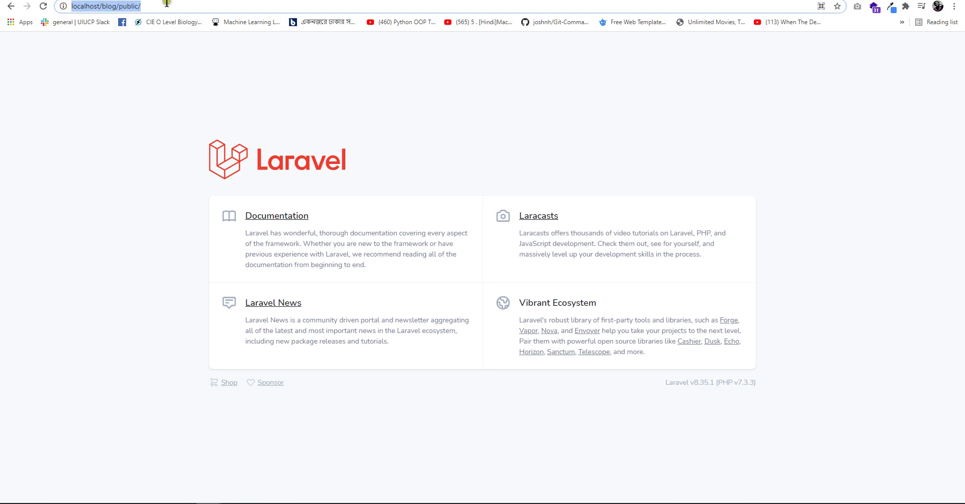
left_click_drag(117, 6, 71, 7)
left_click(367, 158)
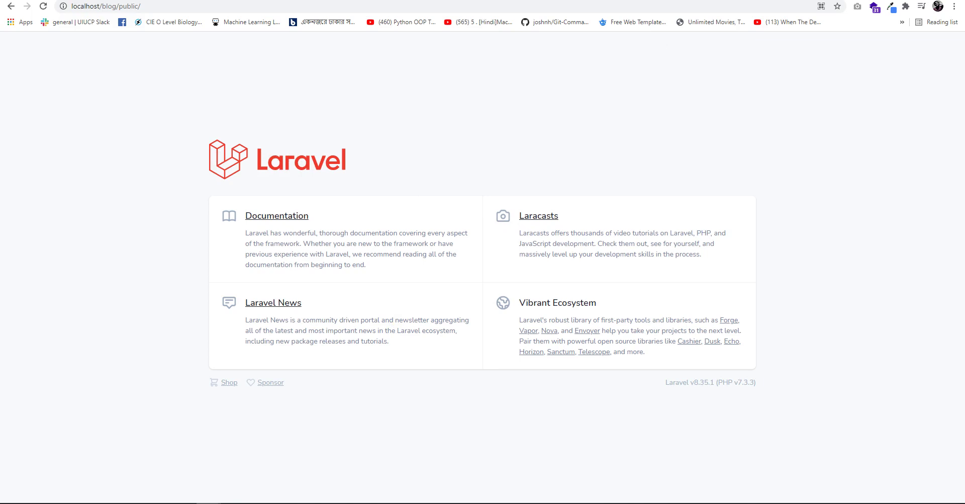
- Return to the Laravel 8.x documentation and review the Installation page from its start to the Installation Via Composer section
key("ctrl+Tab")
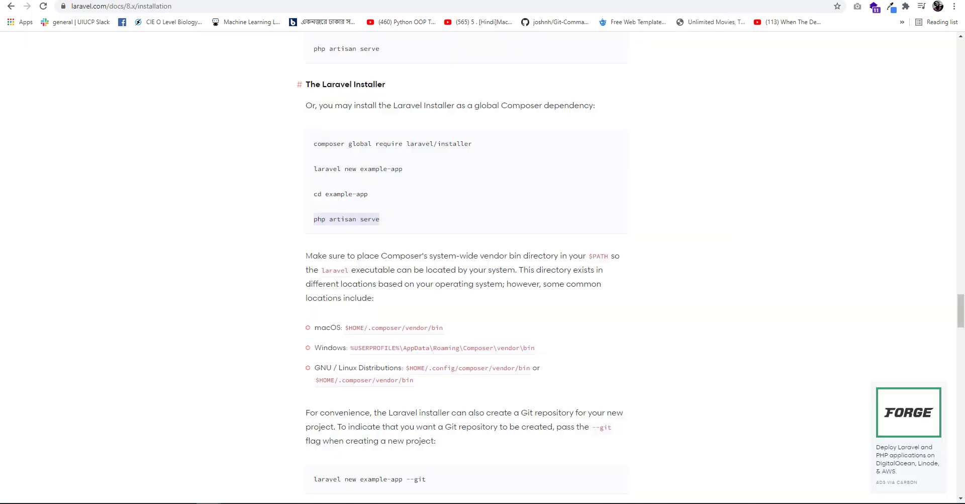
scroll(462, 261, "up", 1)
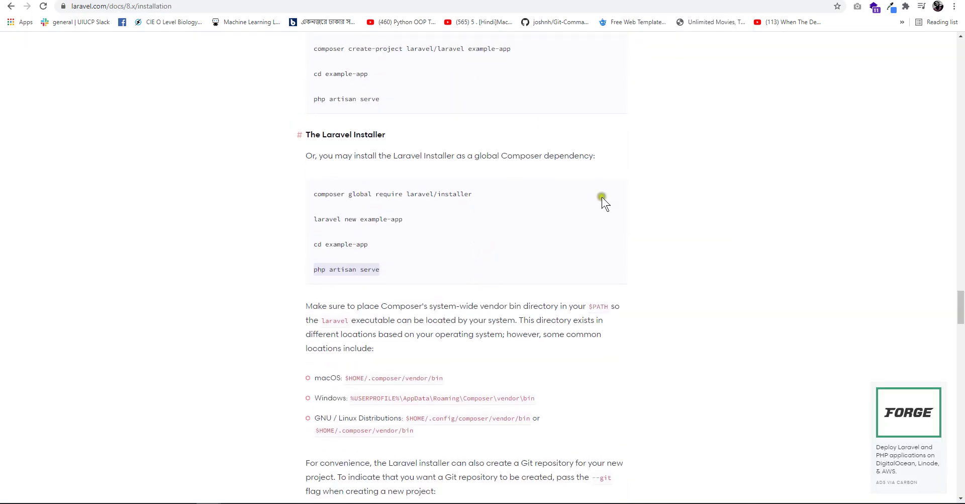
left_click(687, 208)
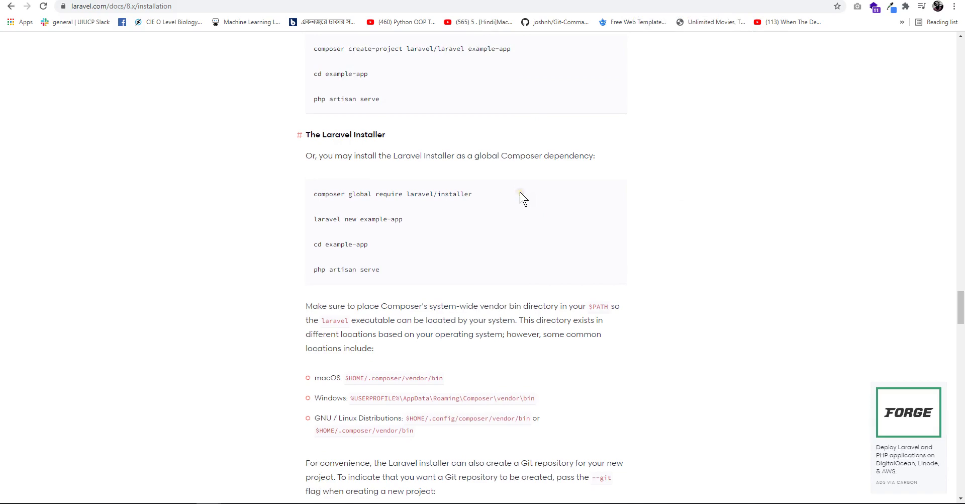
key("alt+Left")
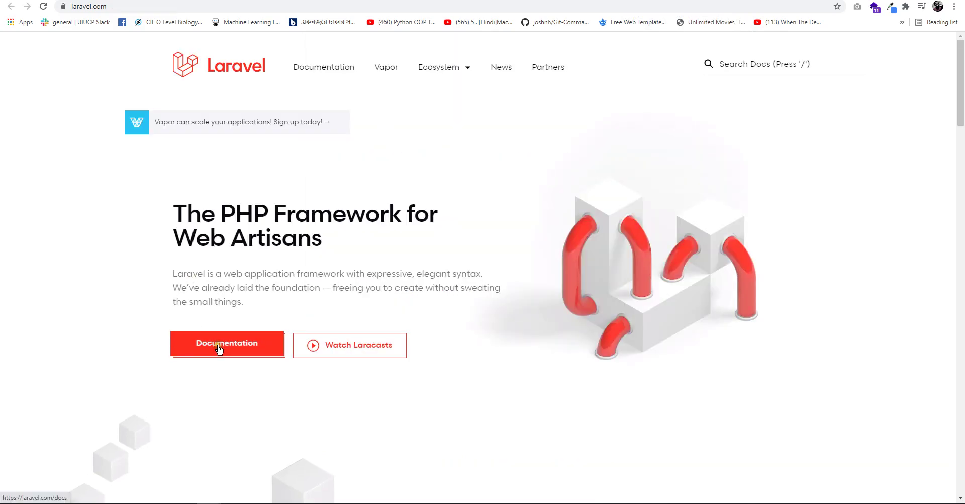
key("alt+Right")
scroll(518, 188, "up", 20)
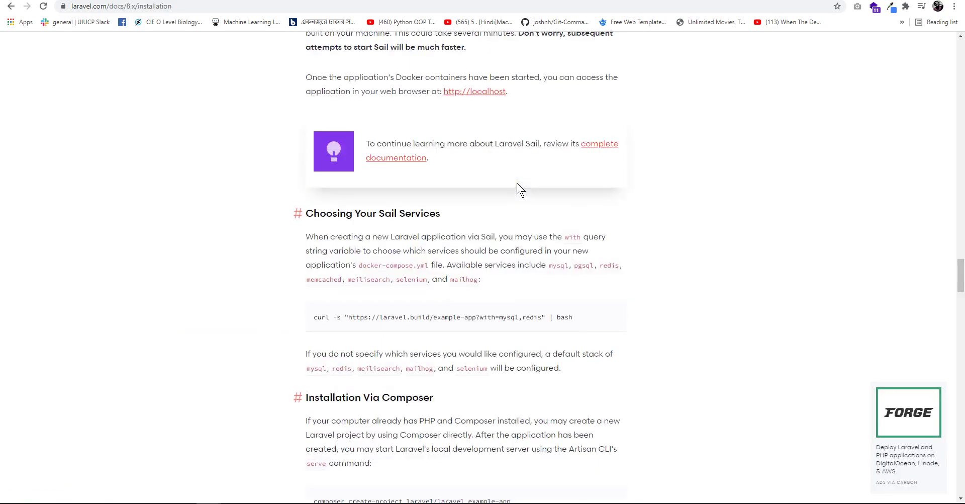
scroll(518, 188, "up", 20)
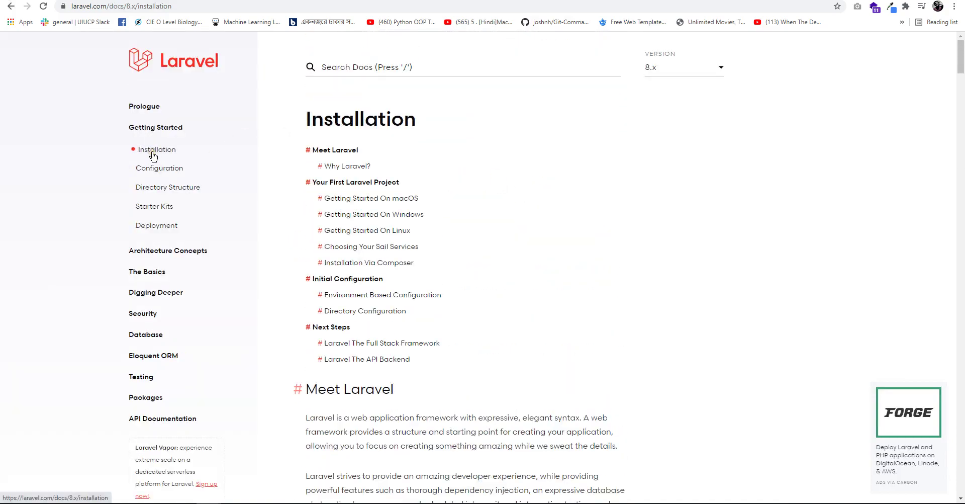
scroll(375, 254, "down", 20)
scroll(377, 261, "down", 18)
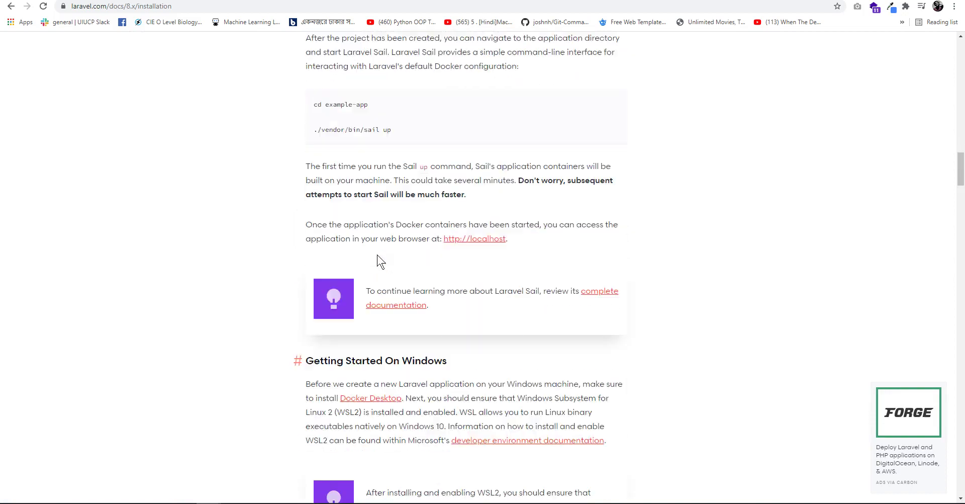
scroll(386, 260, "down", 20)
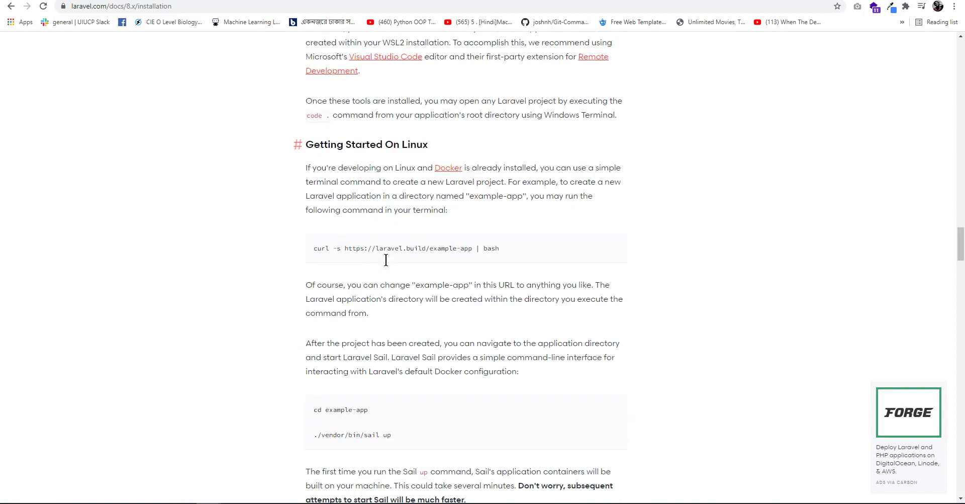
scroll(386, 259, "down", 3)
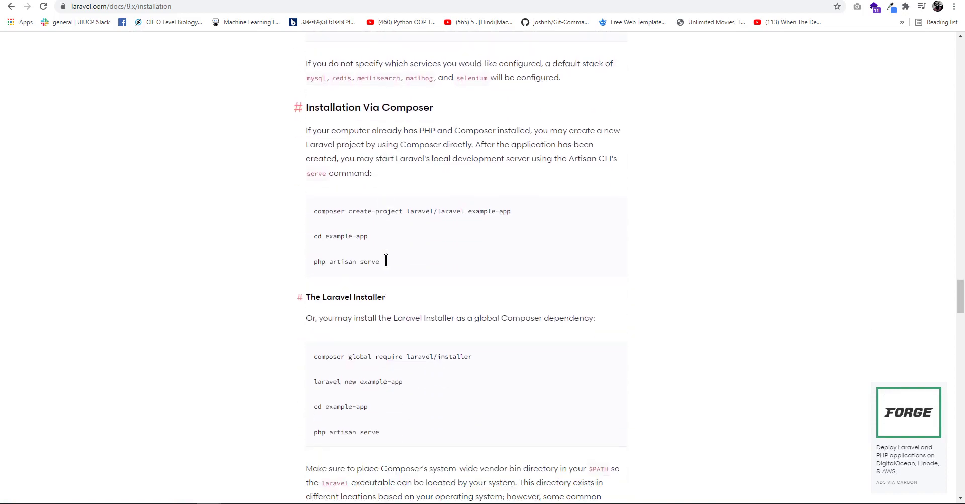
- Highlight the Laravel Installer and Installation Via Composer headings, plus the Laravel Installer's command block, to compare both methods
left_click_drag(383, 285, 302, 285)
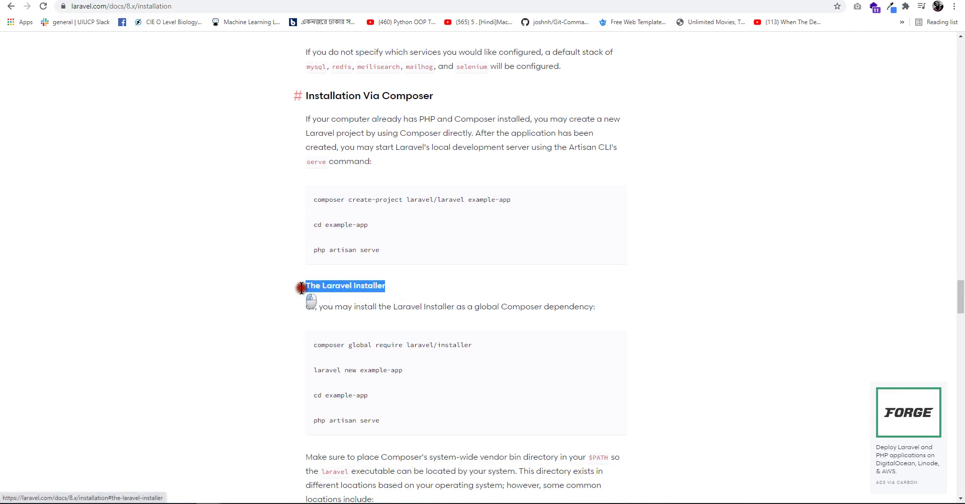
left_click_drag(434, 101, 308, 97)
left_click_drag(387, 286, 307, 292)
left_click_drag(436, 96, 306, 97)
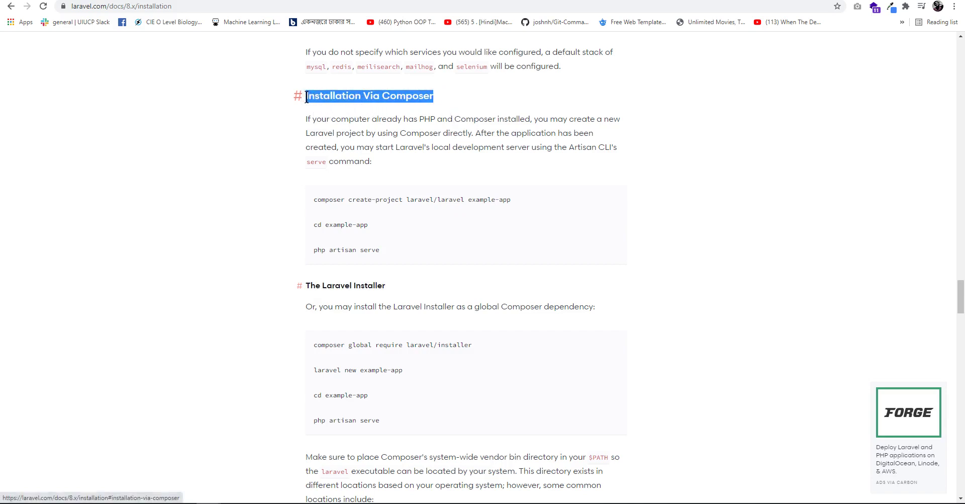
scroll(502, 363, "down", 1)
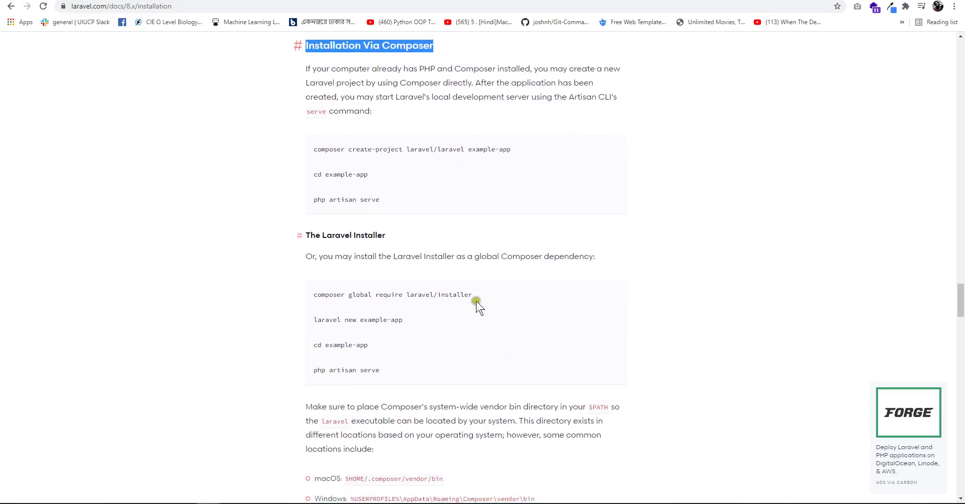
left_click_drag(310, 297, 382, 368)
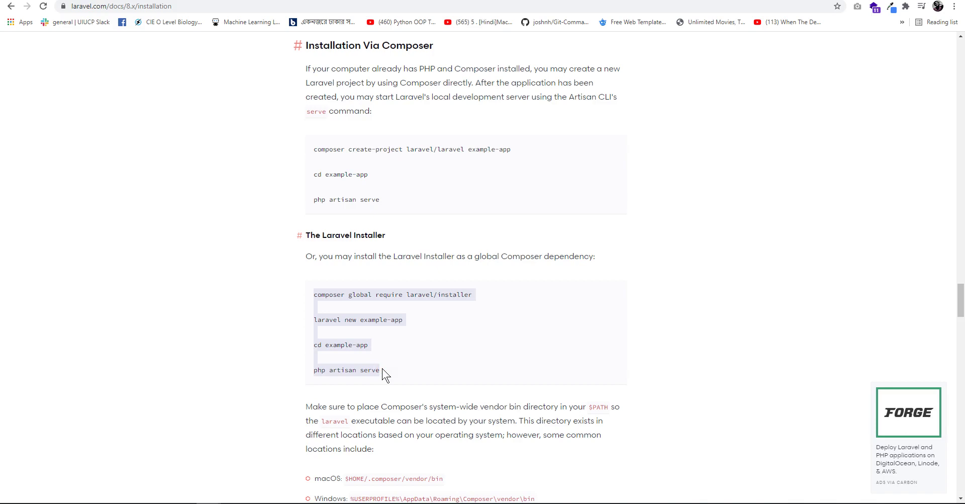
left_click(651, 354)
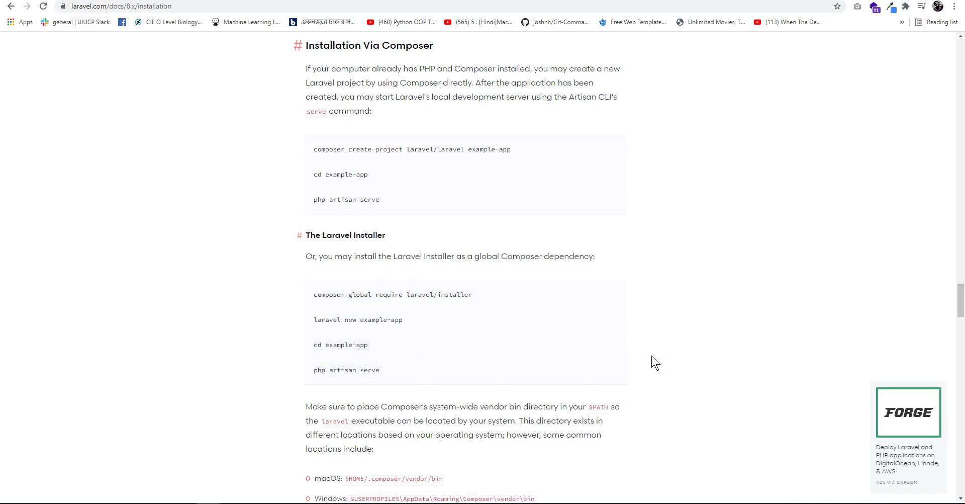